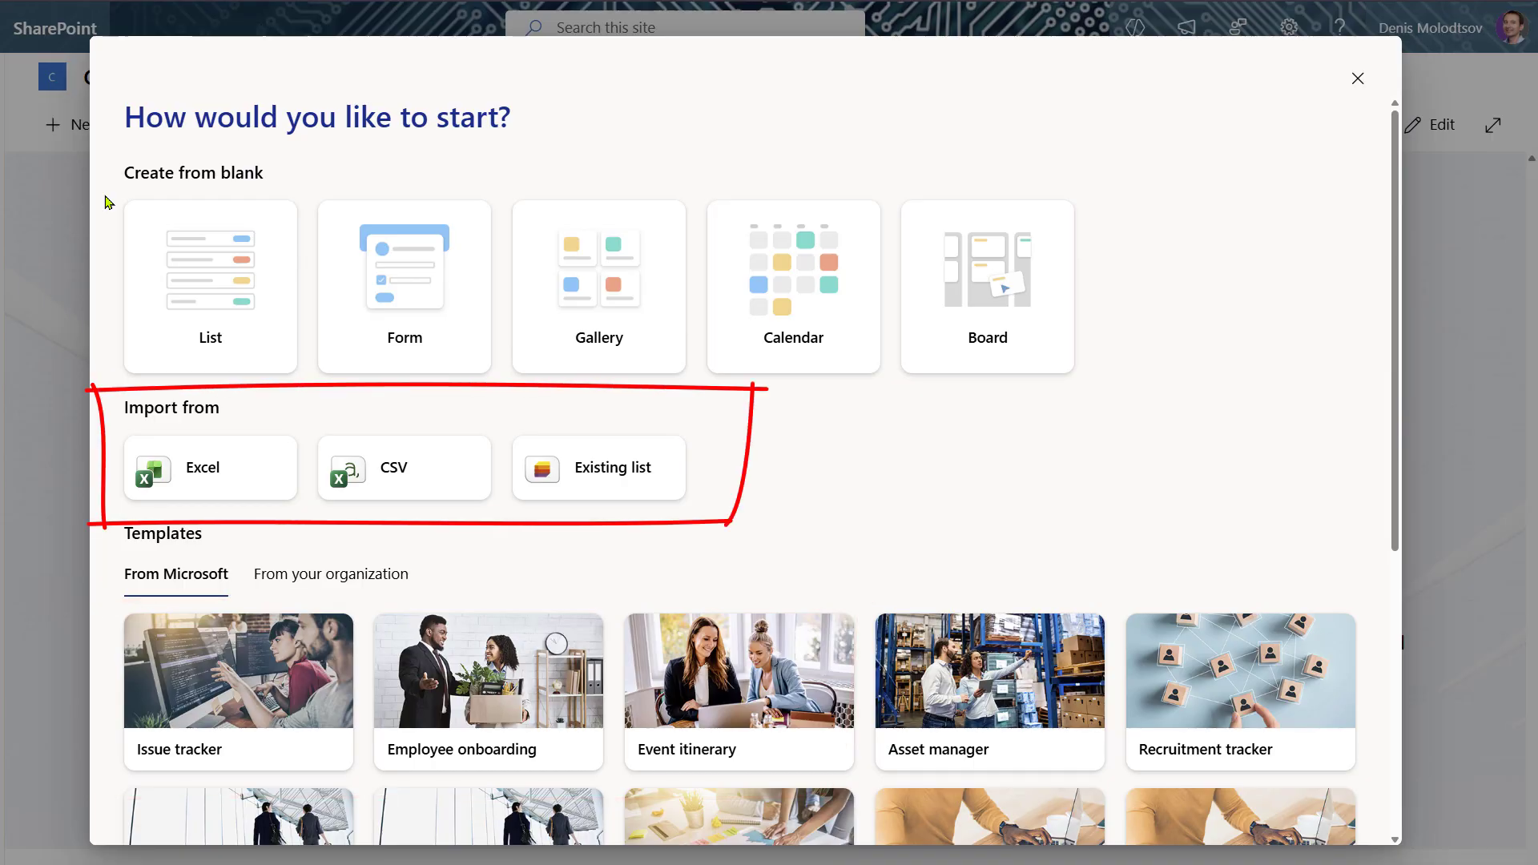
- Create a blank list named 'Contact list'
click(233, 293)
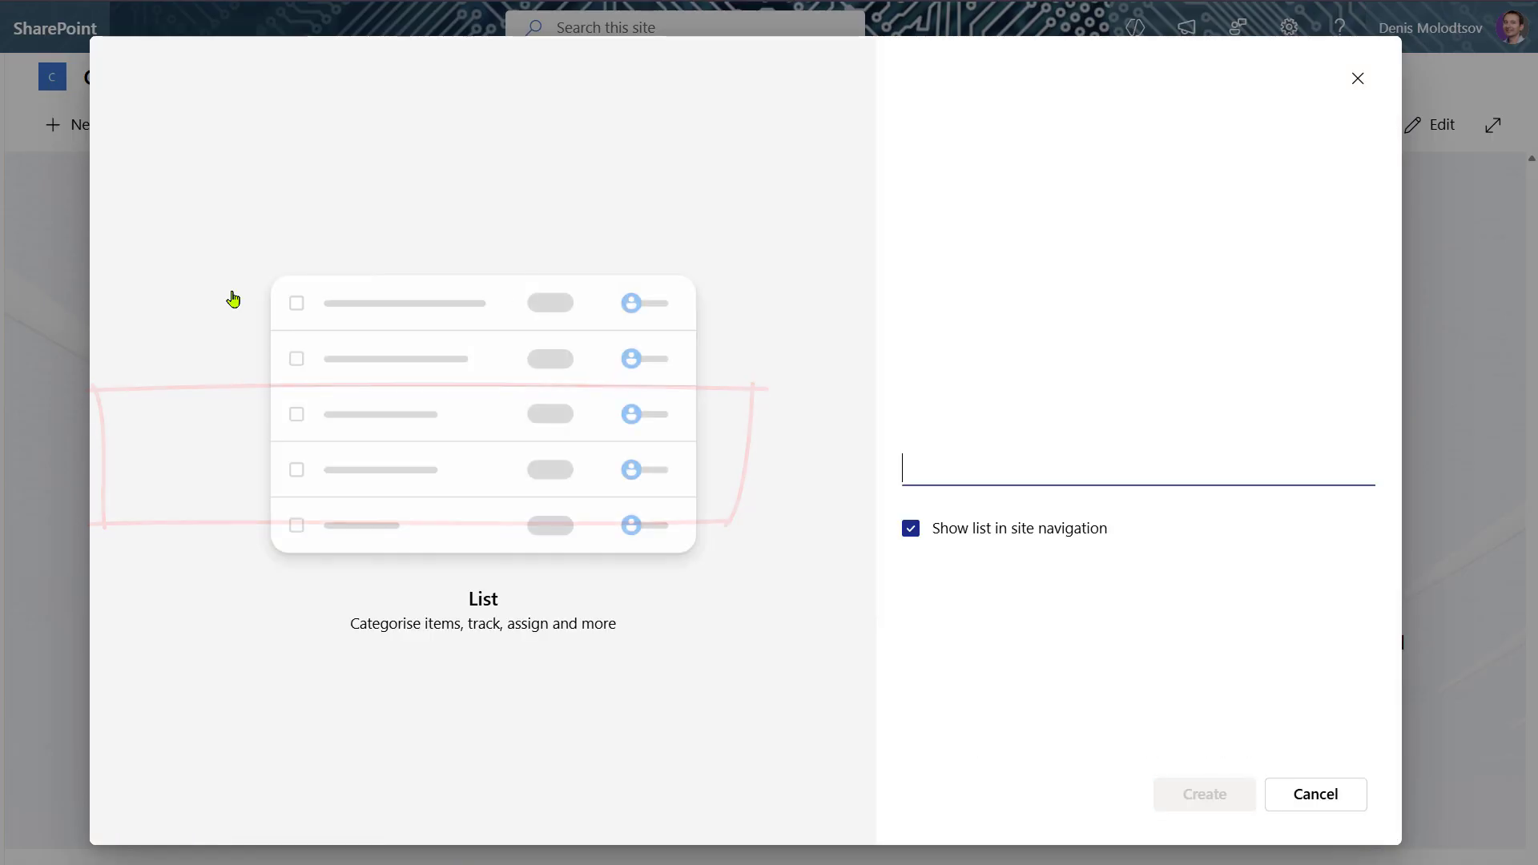
text(Contact list)
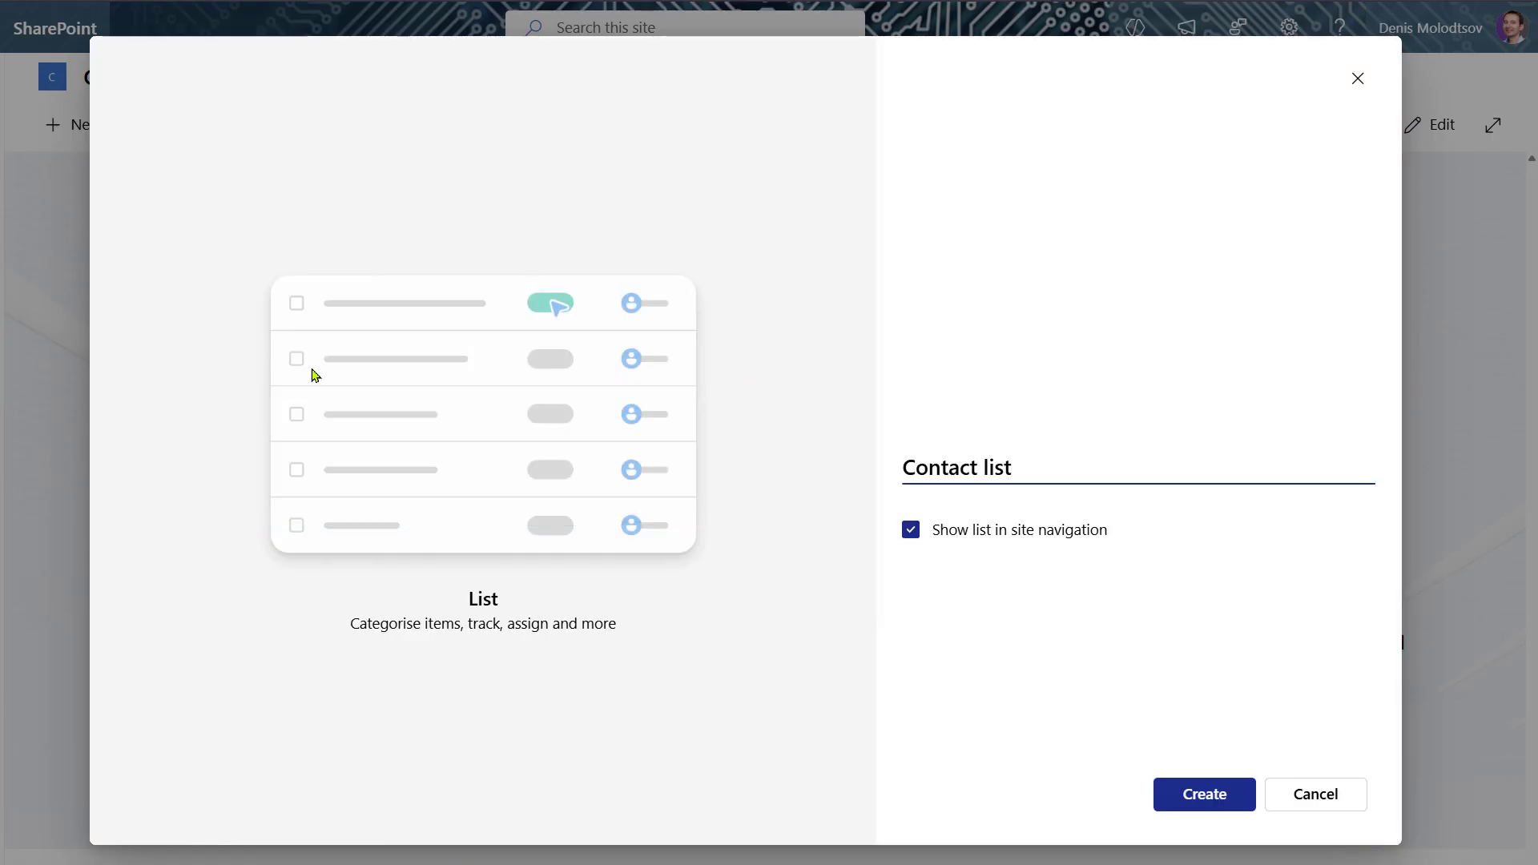
click(1177, 786)
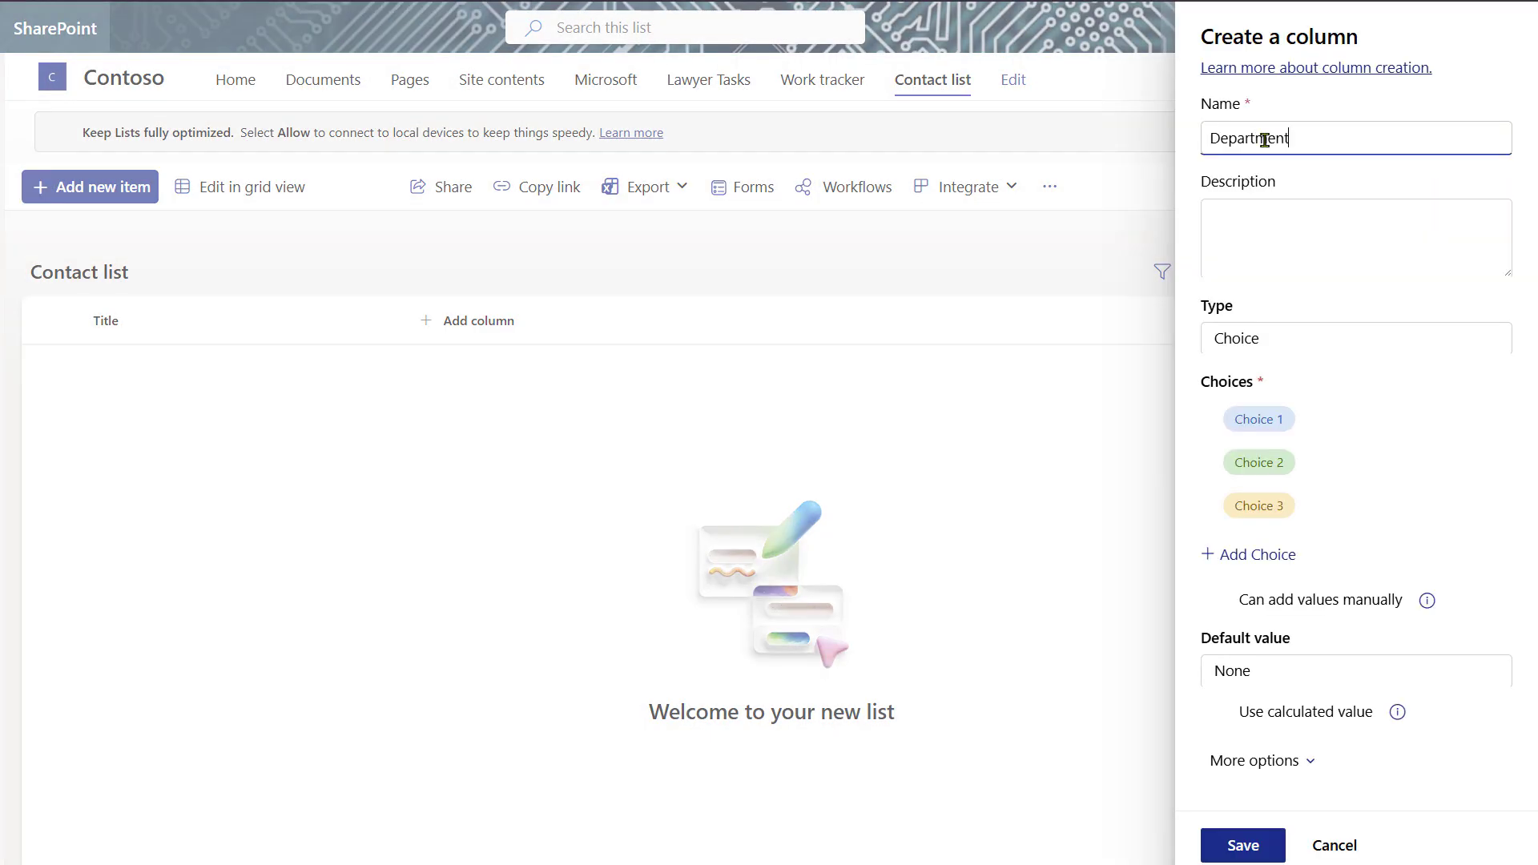
- Save the Department choice column with choices IT, Marketing, HR and Sales
click(1291, 419)
text(IT)
click(1262, 464)
text(Marketing)
click(1290, 506)
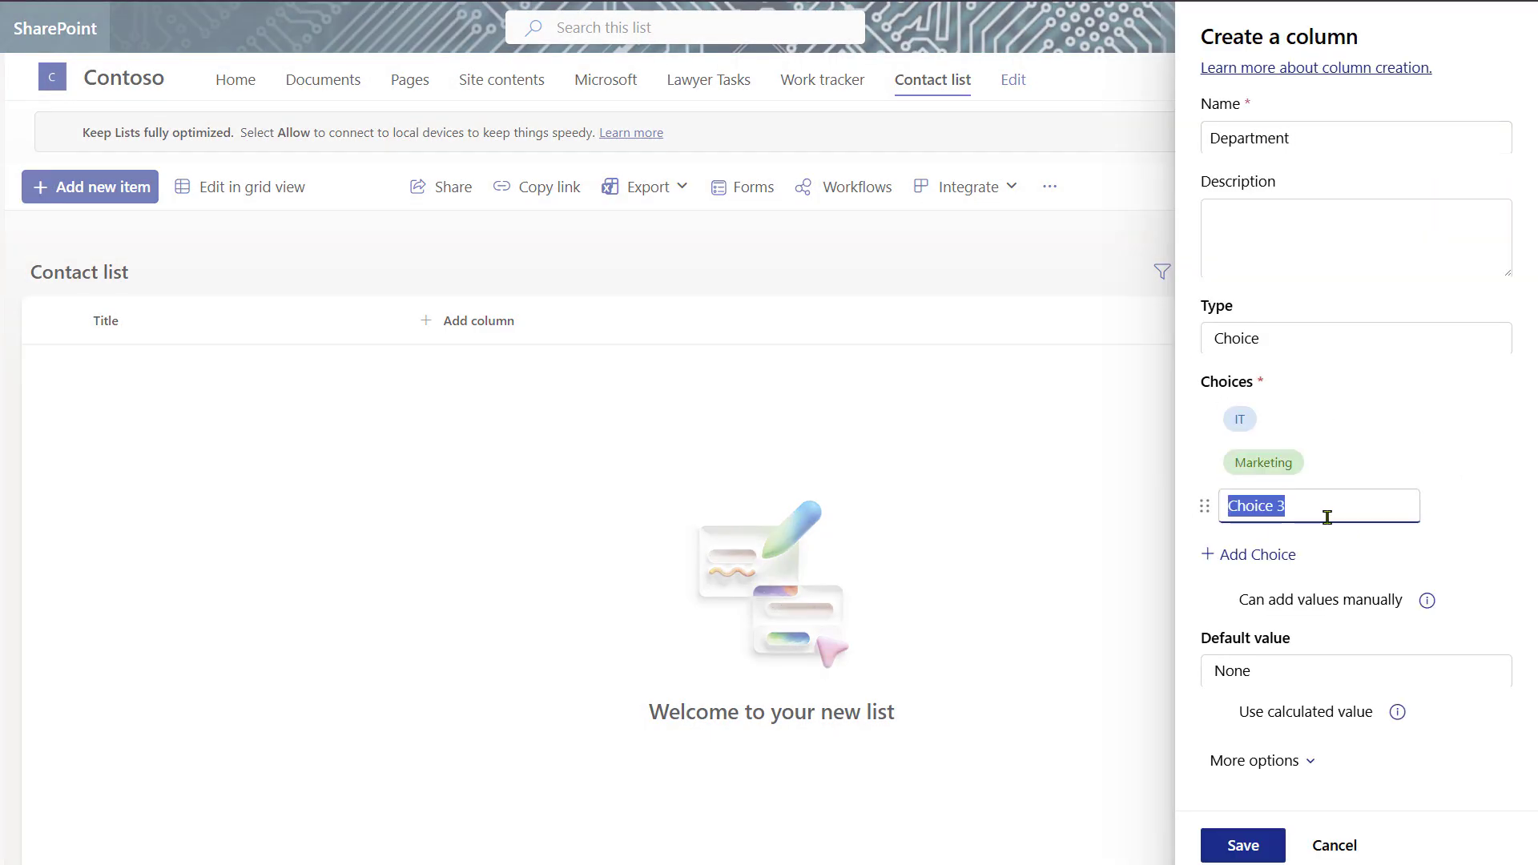
text(HR)
click(1282, 554)
text(Sales)
click(1222, 847)
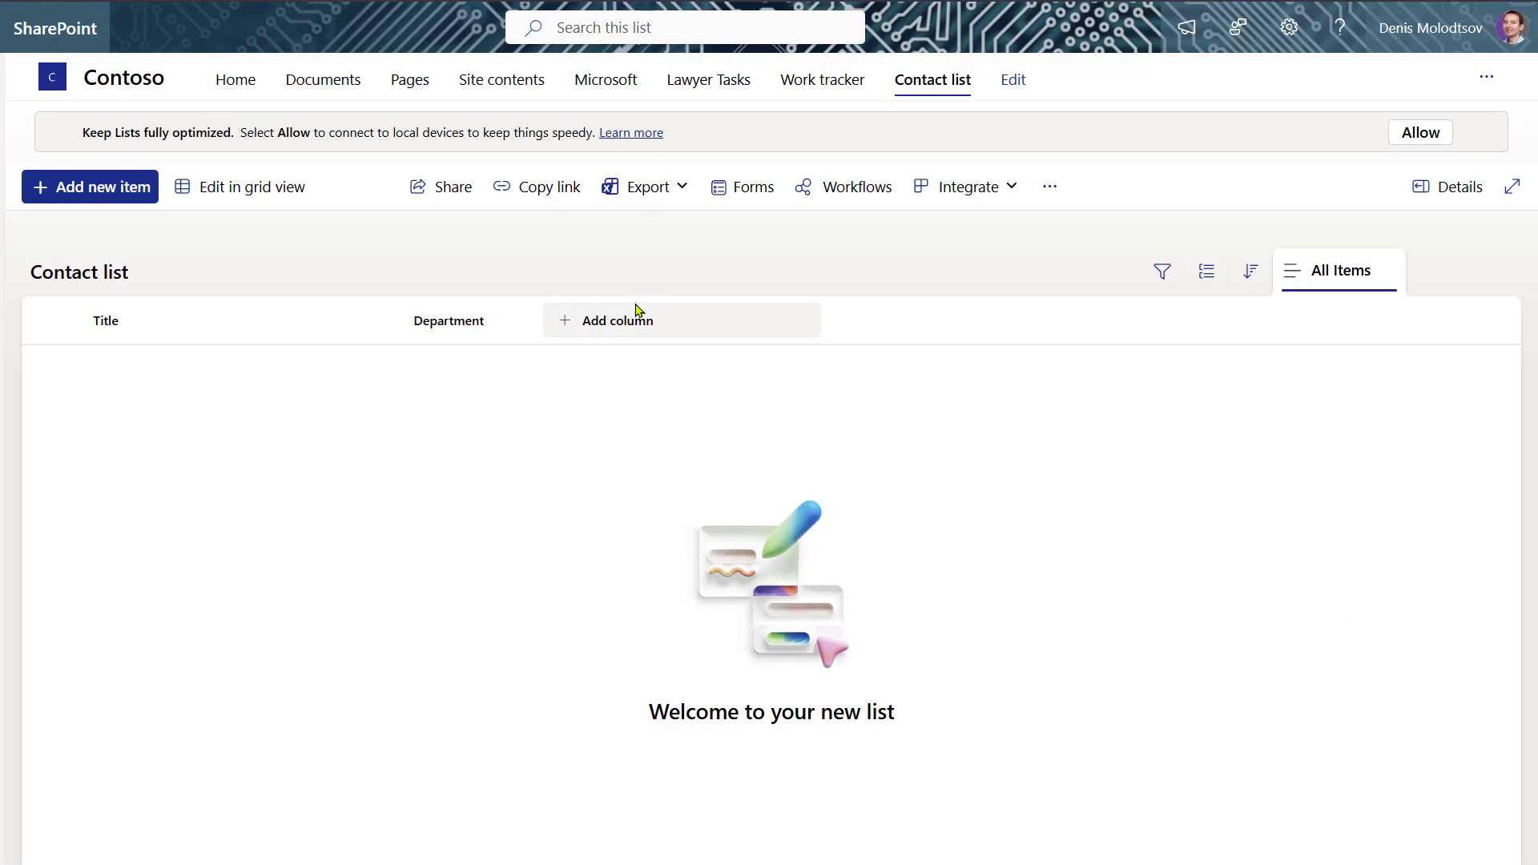
- Add a Date and time column named 'Hire Date'
click(624, 320)
click(1061, 476)
click(978, 708)
text(Hir)
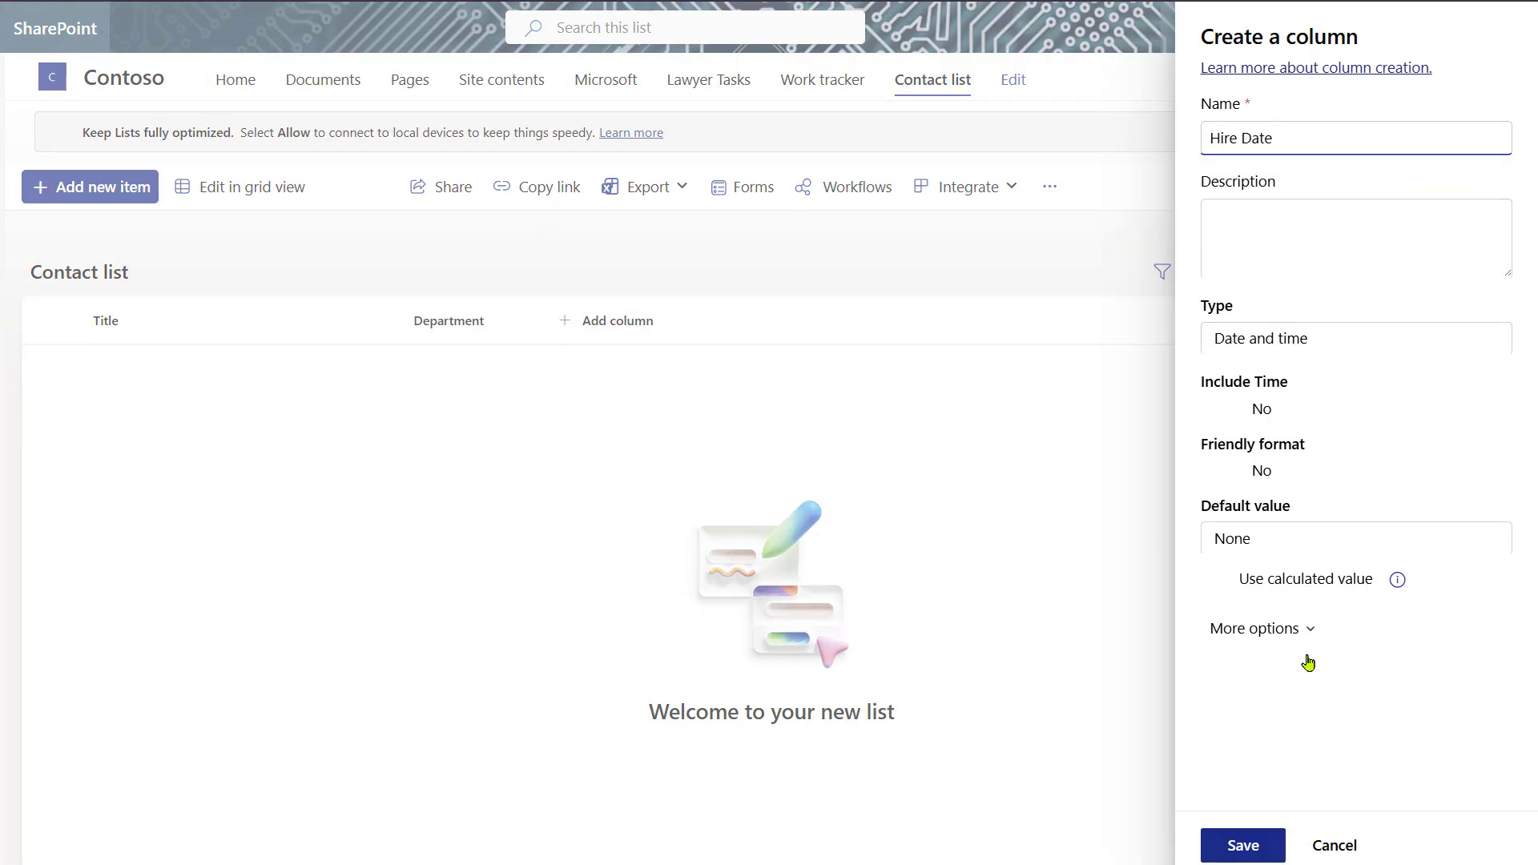
text(e Date)
key(Return)
- Add a Yes/No column named 'Full Time'
click(786, 319)
scroll(799, 605, down, 1)
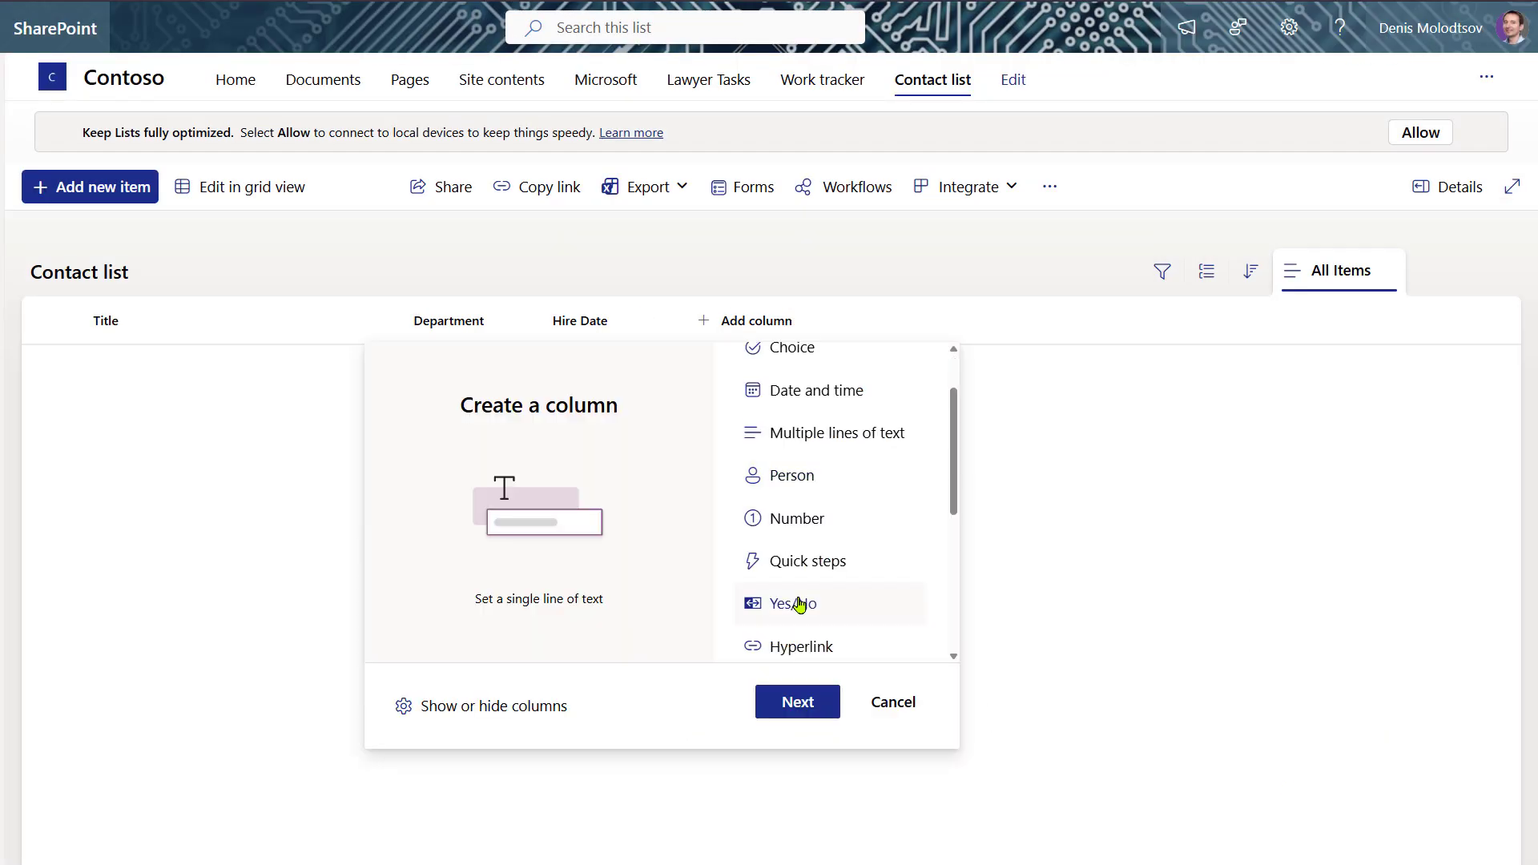
double_click(799, 604)
text(Full Time)
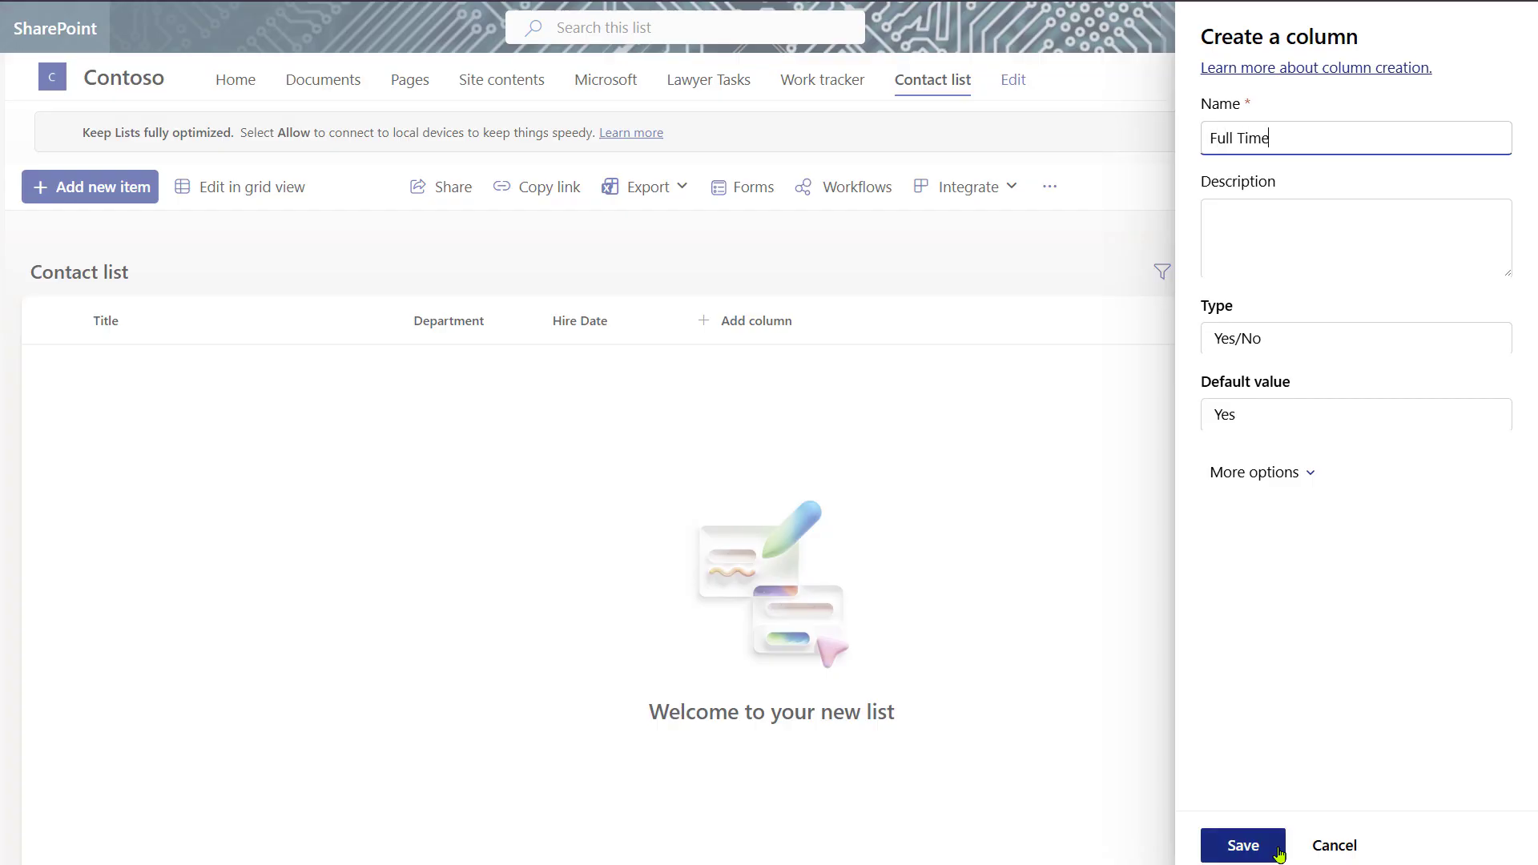
click(1243, 846)
- Add an Image column named 'Profile Photo'
click(891, 320)
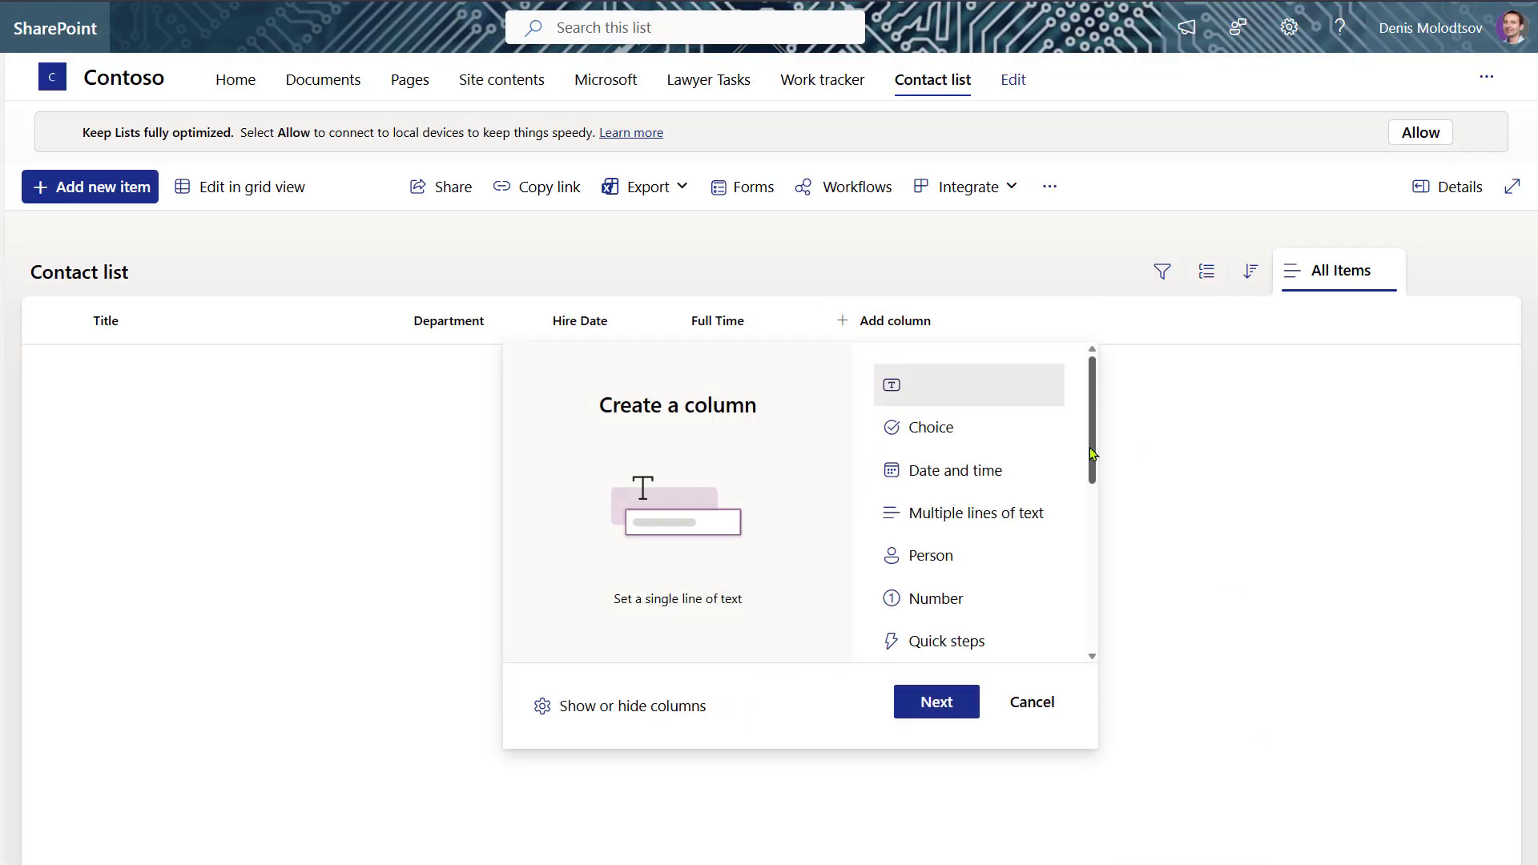
drag(1091, 453, 1078, 566)
click(932, 573)
click(928, 709)
text(Profile Photo)
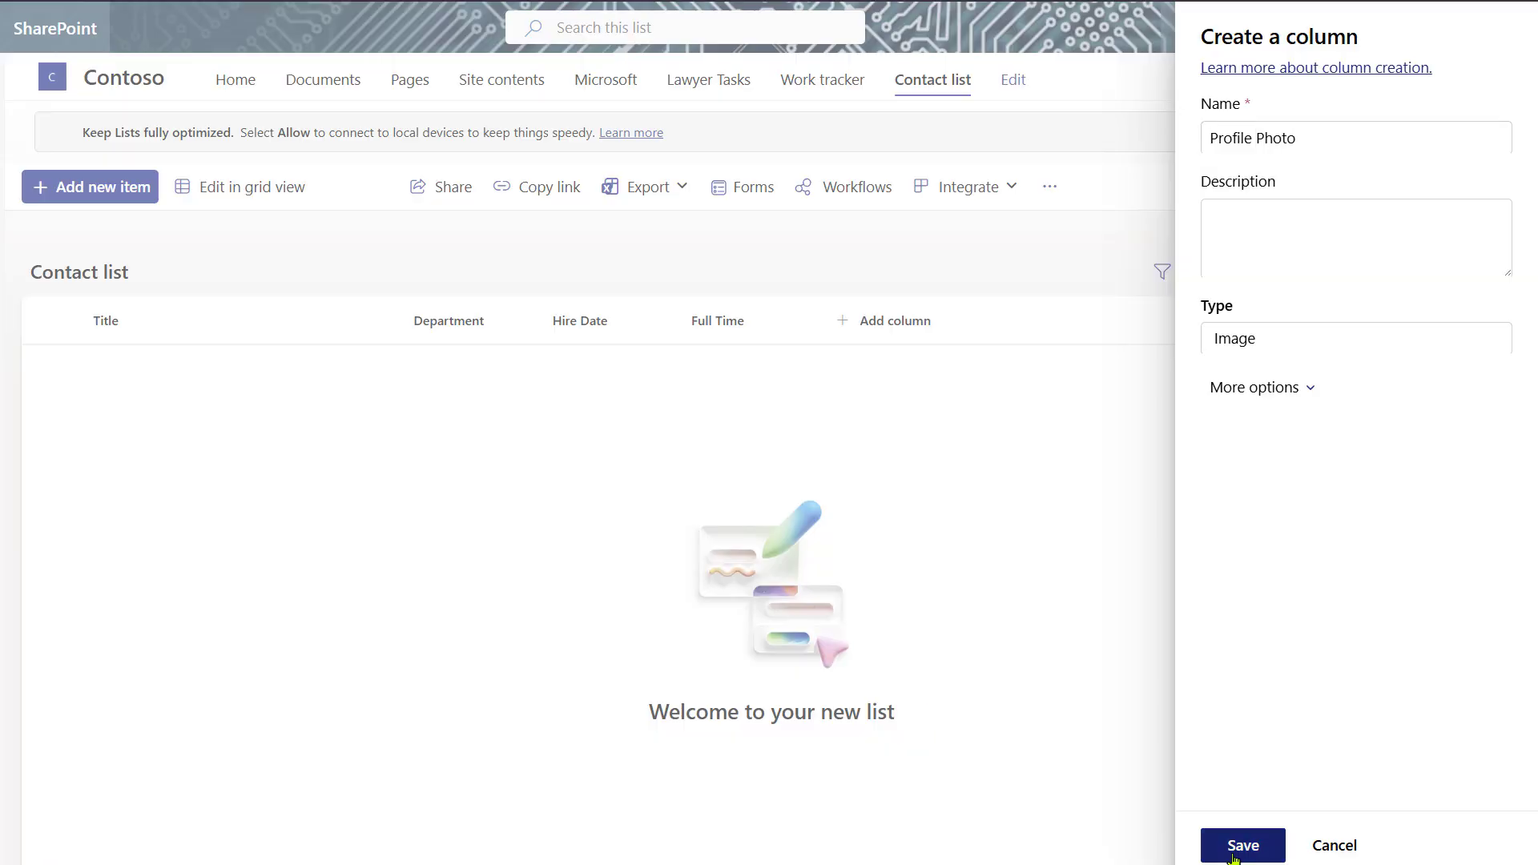
click(1239, 846)
- Add the first employee by full name, in IT, hired 3/2/2026, via the new-item form
click(74, 184)
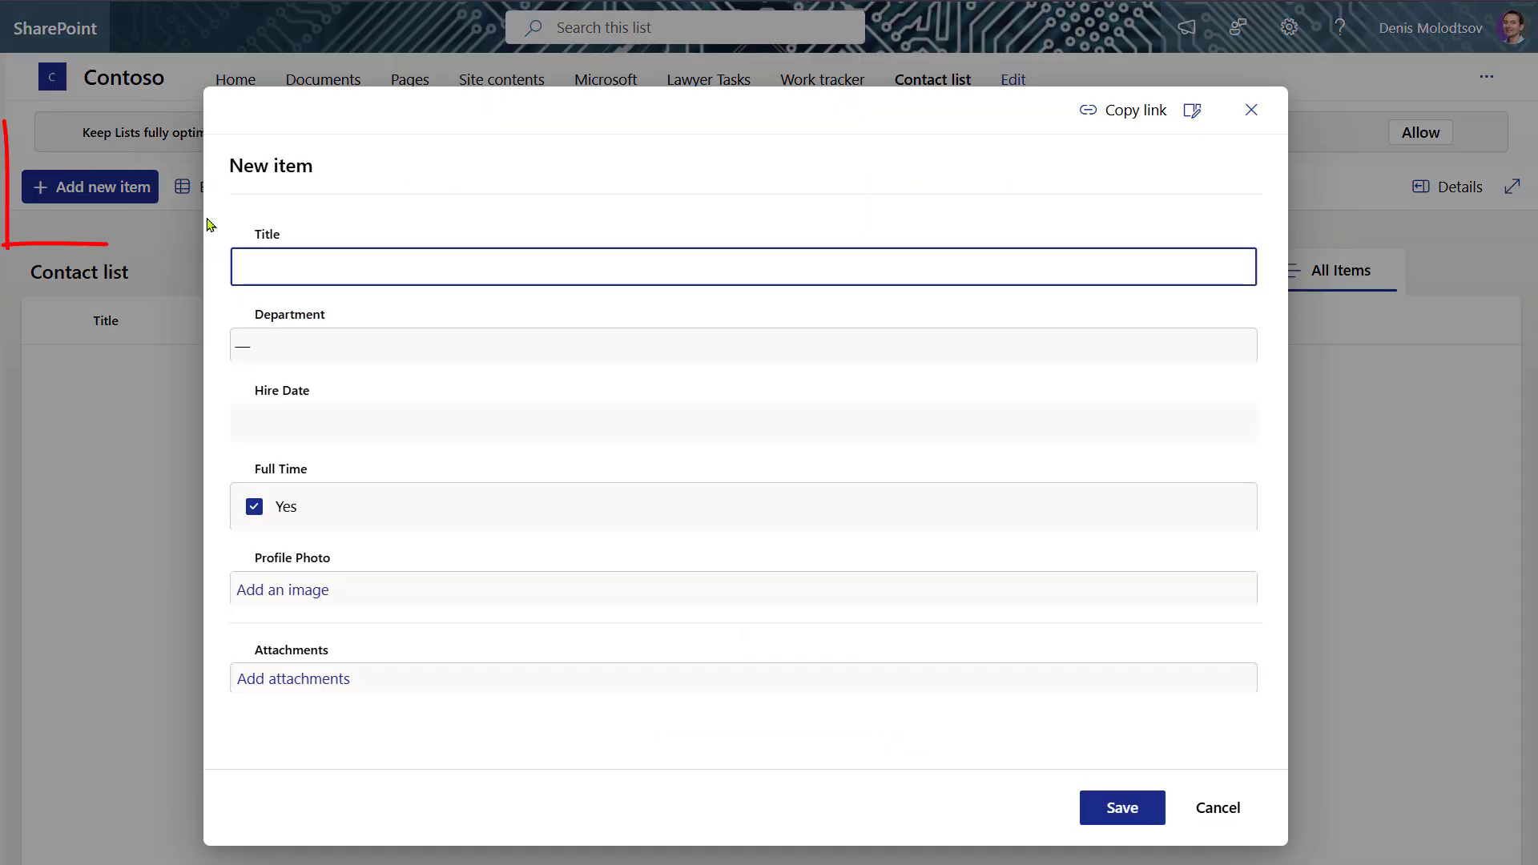
click(312, 352)
click(257, 402)
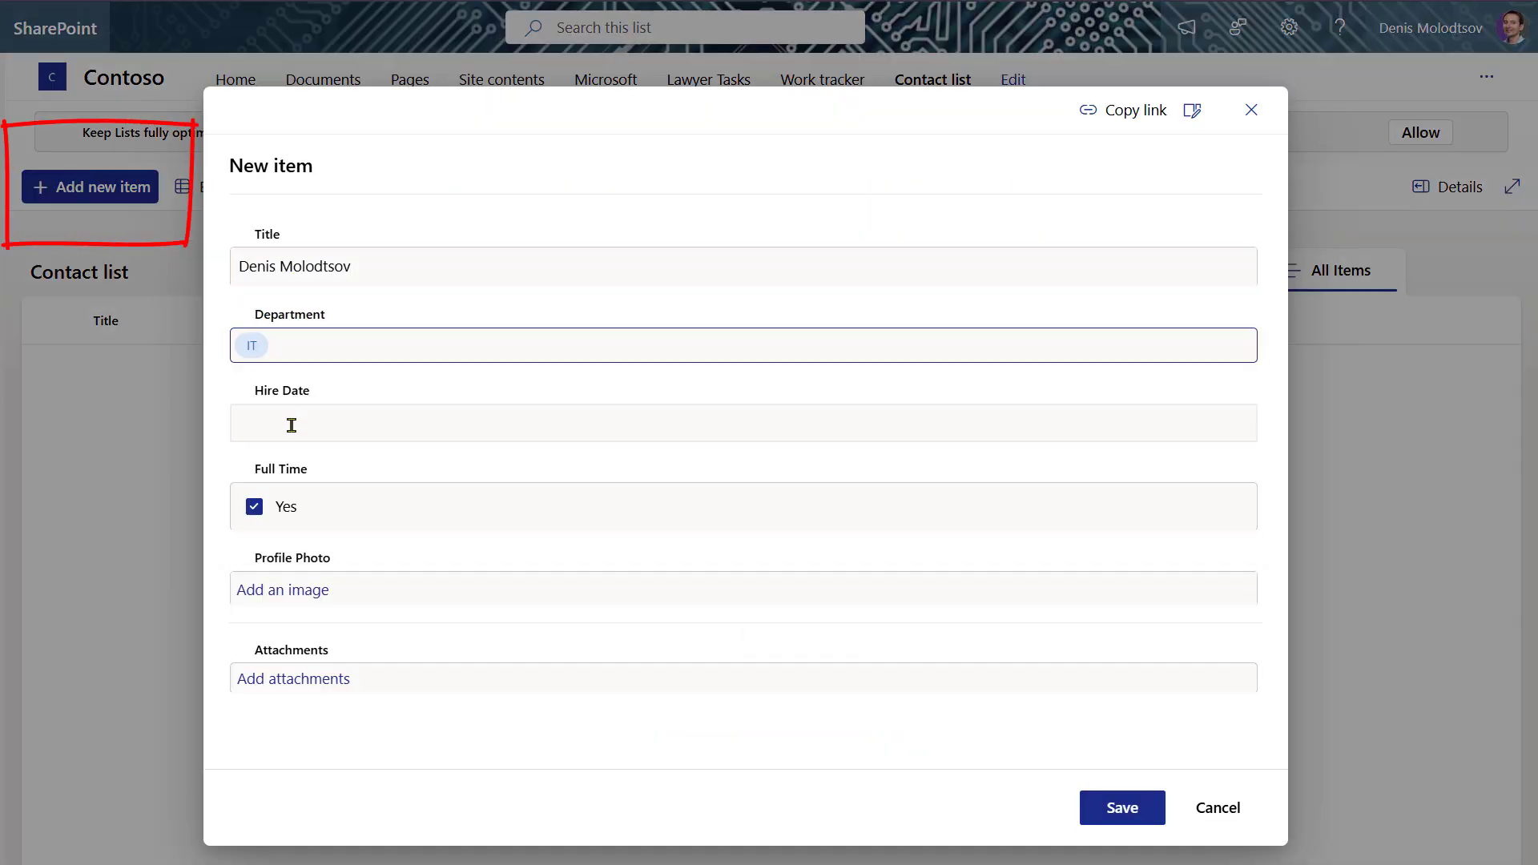
click(298, 422)
click(297, 541)
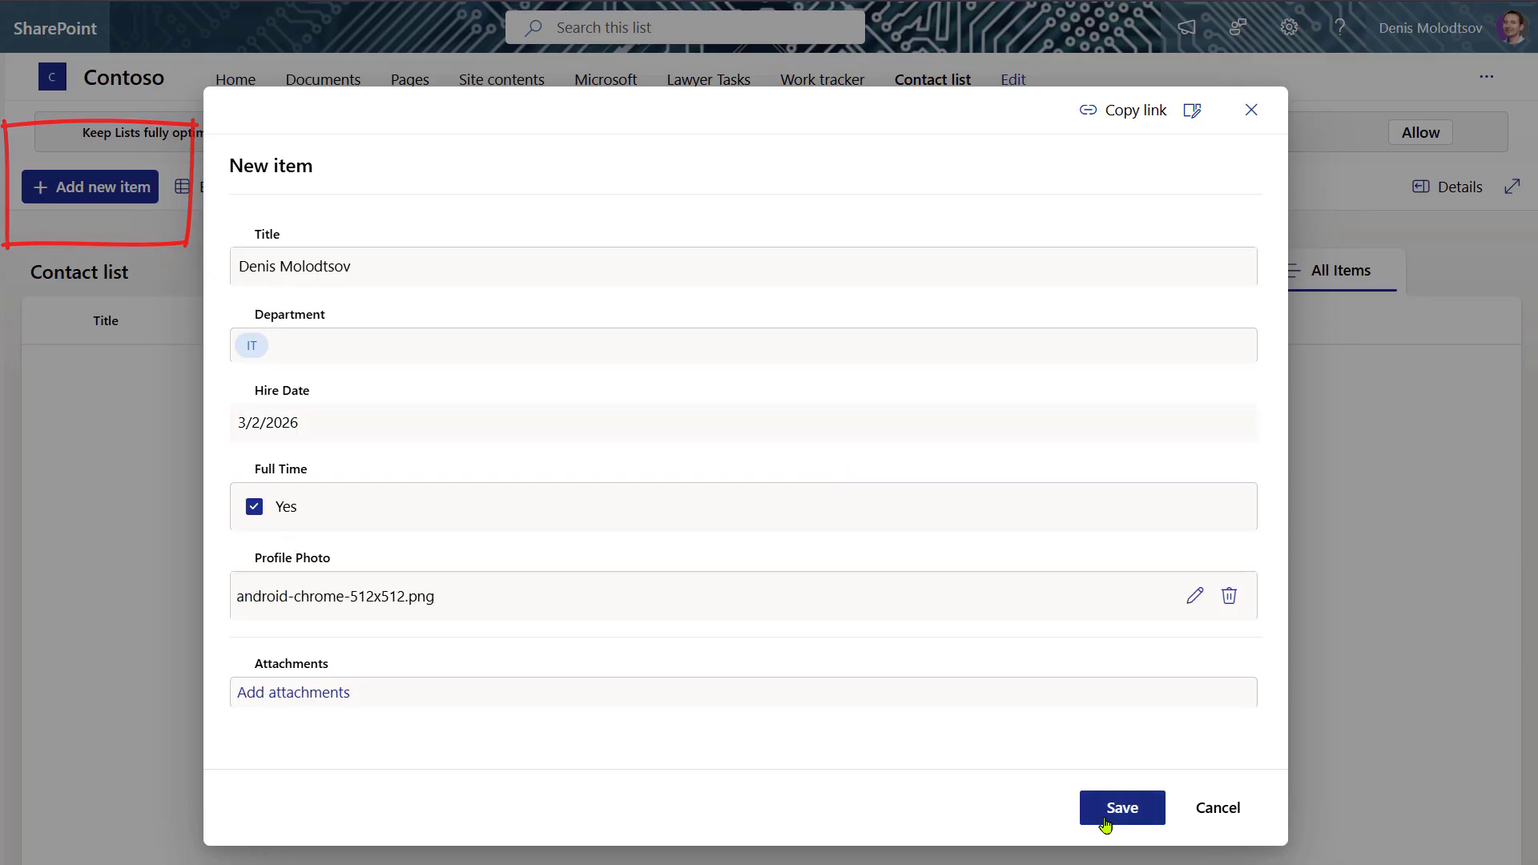
click(1121, 807)
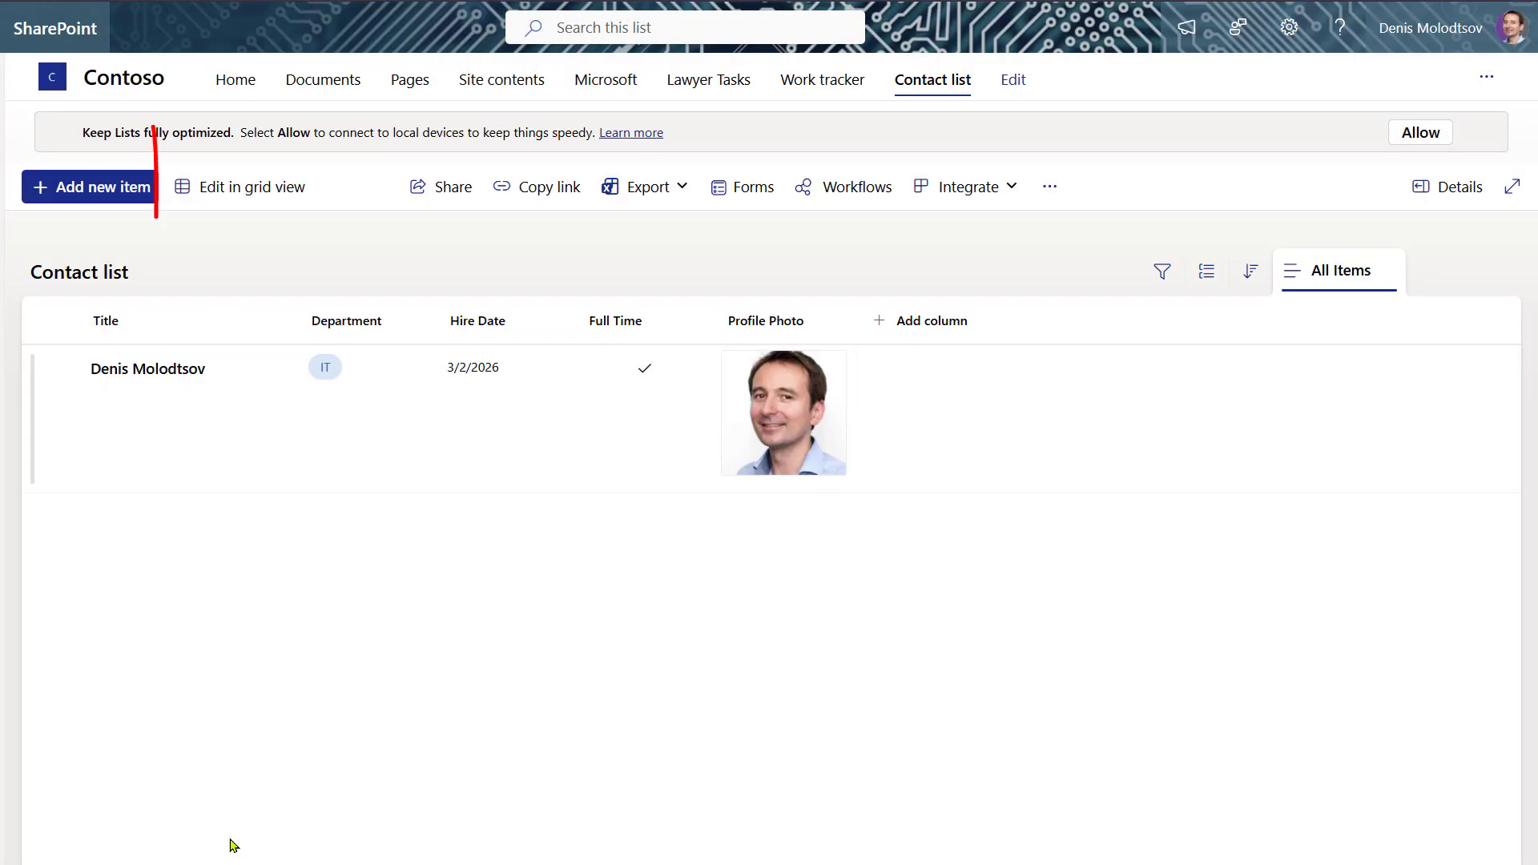
- In grid view, add a second employee by name, in HR, hired 3/3/2026, with a profile photo
click(272, 196)
click(226, 512)
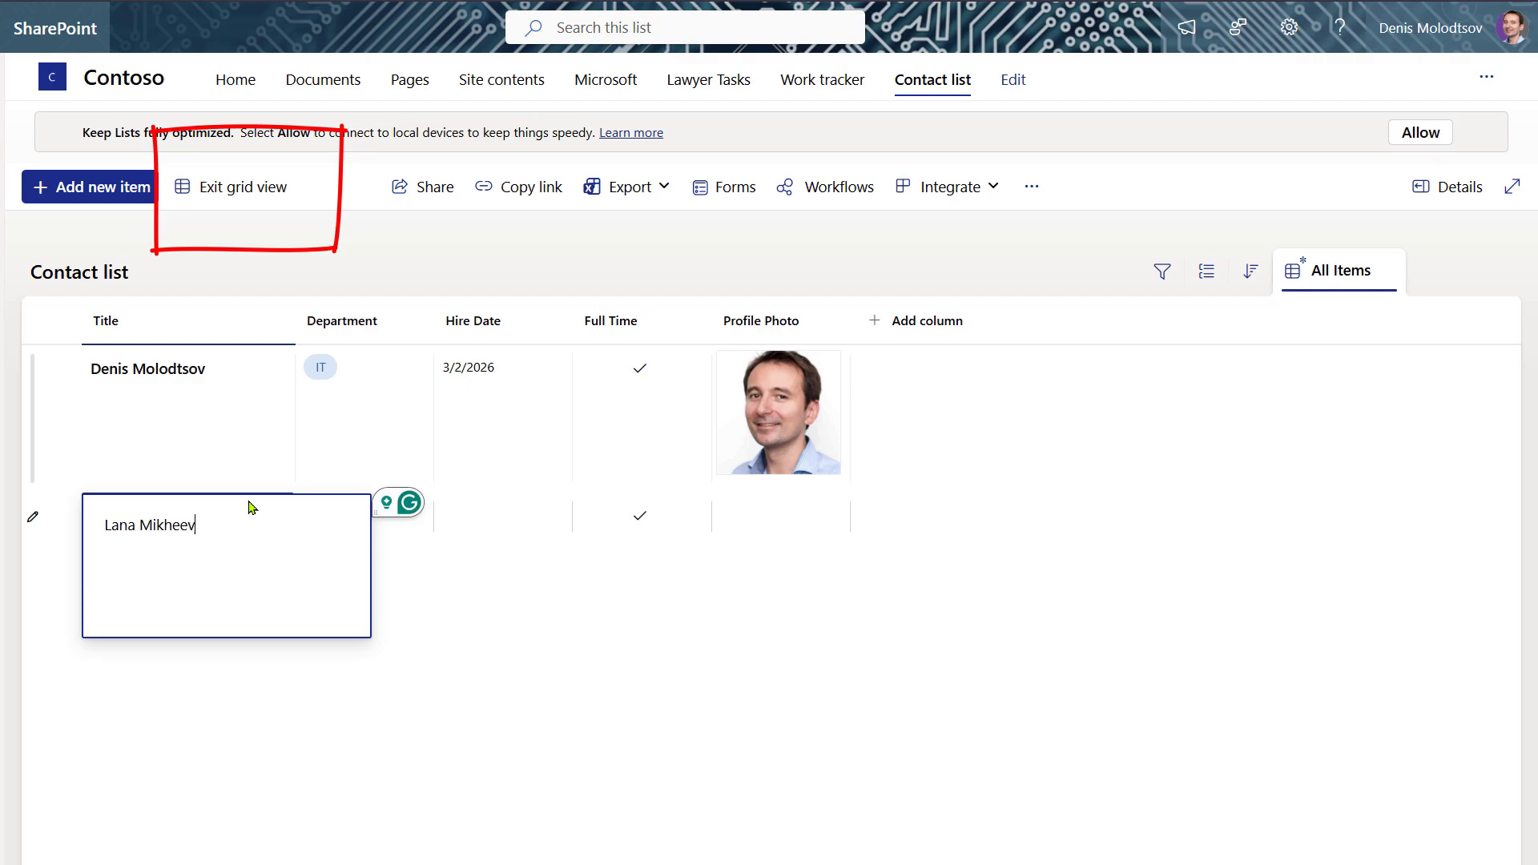
text(a)
click(367, 519)
click(335, 651)
click(485, 520)
click(524, 639)
click(811, 529)
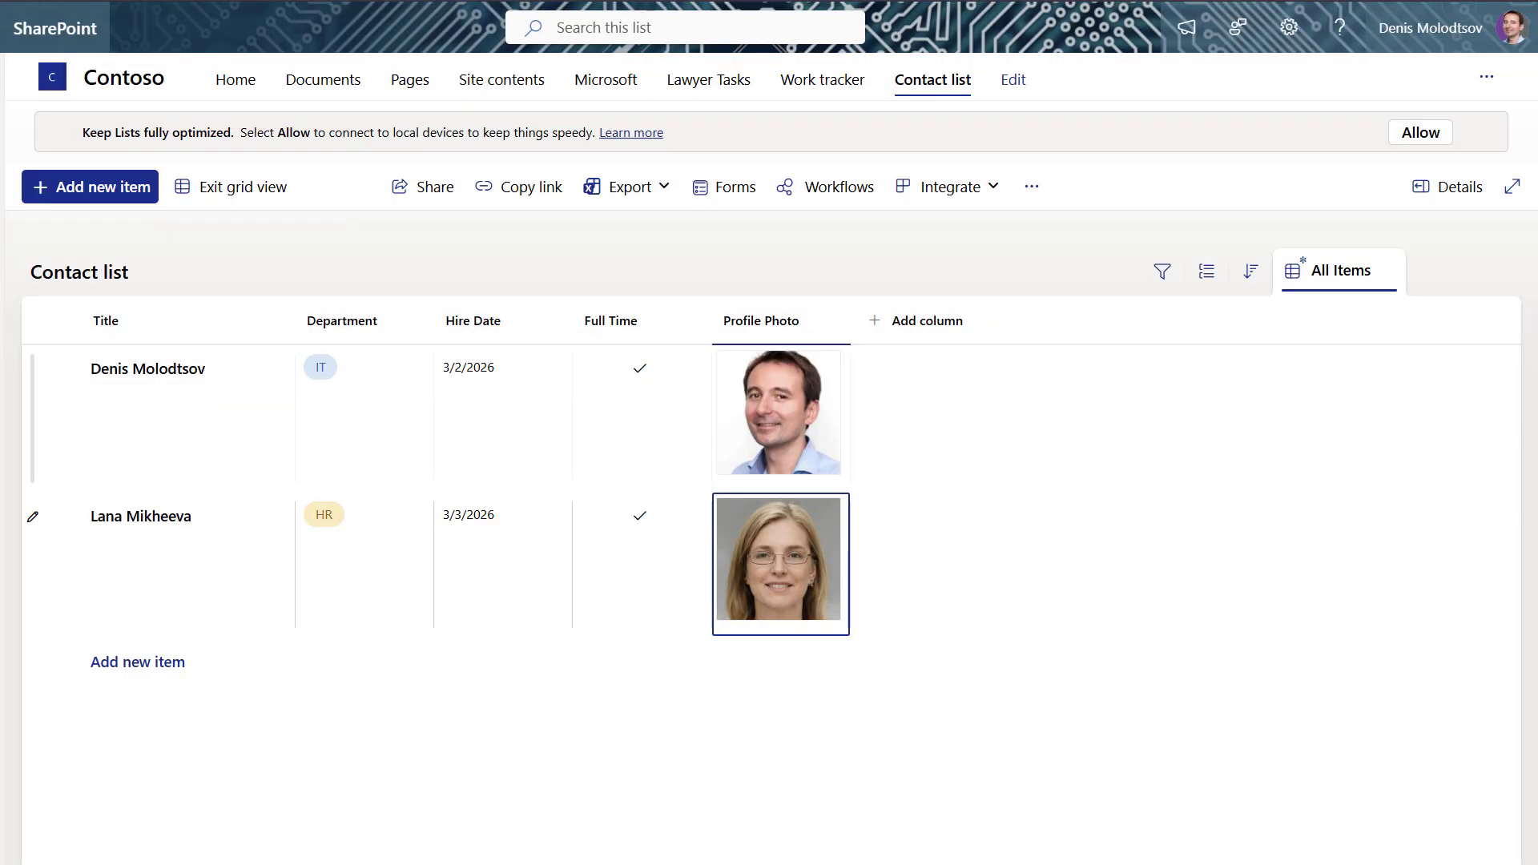
- Change the first employee's department to Marketing and sort the list by Department A to Z
click(371, 416)
click(373, 415)
click(373, 512)
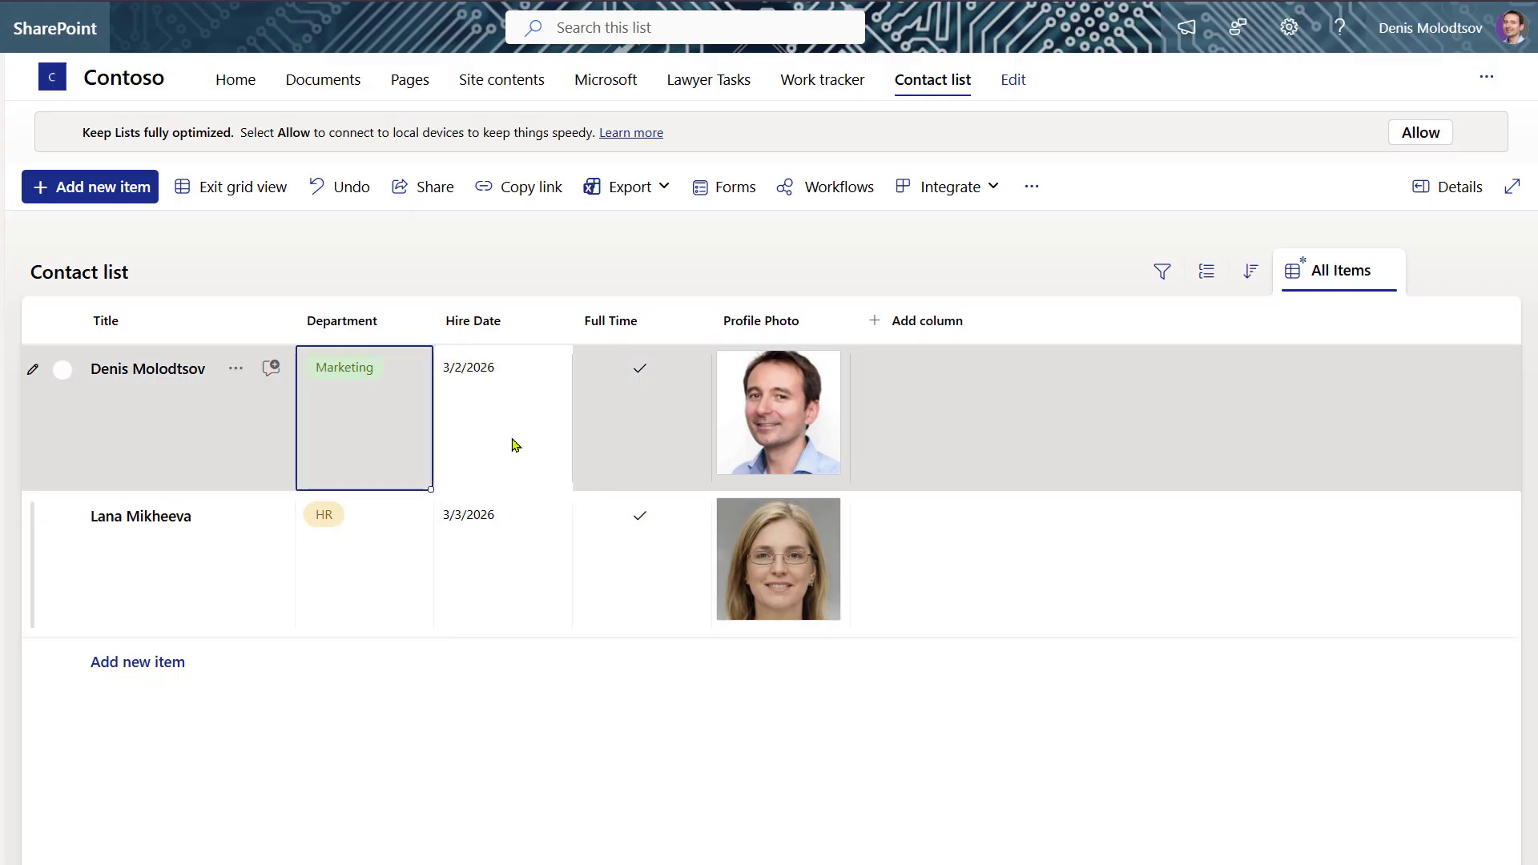
click(515, 442)
click(412, 422)
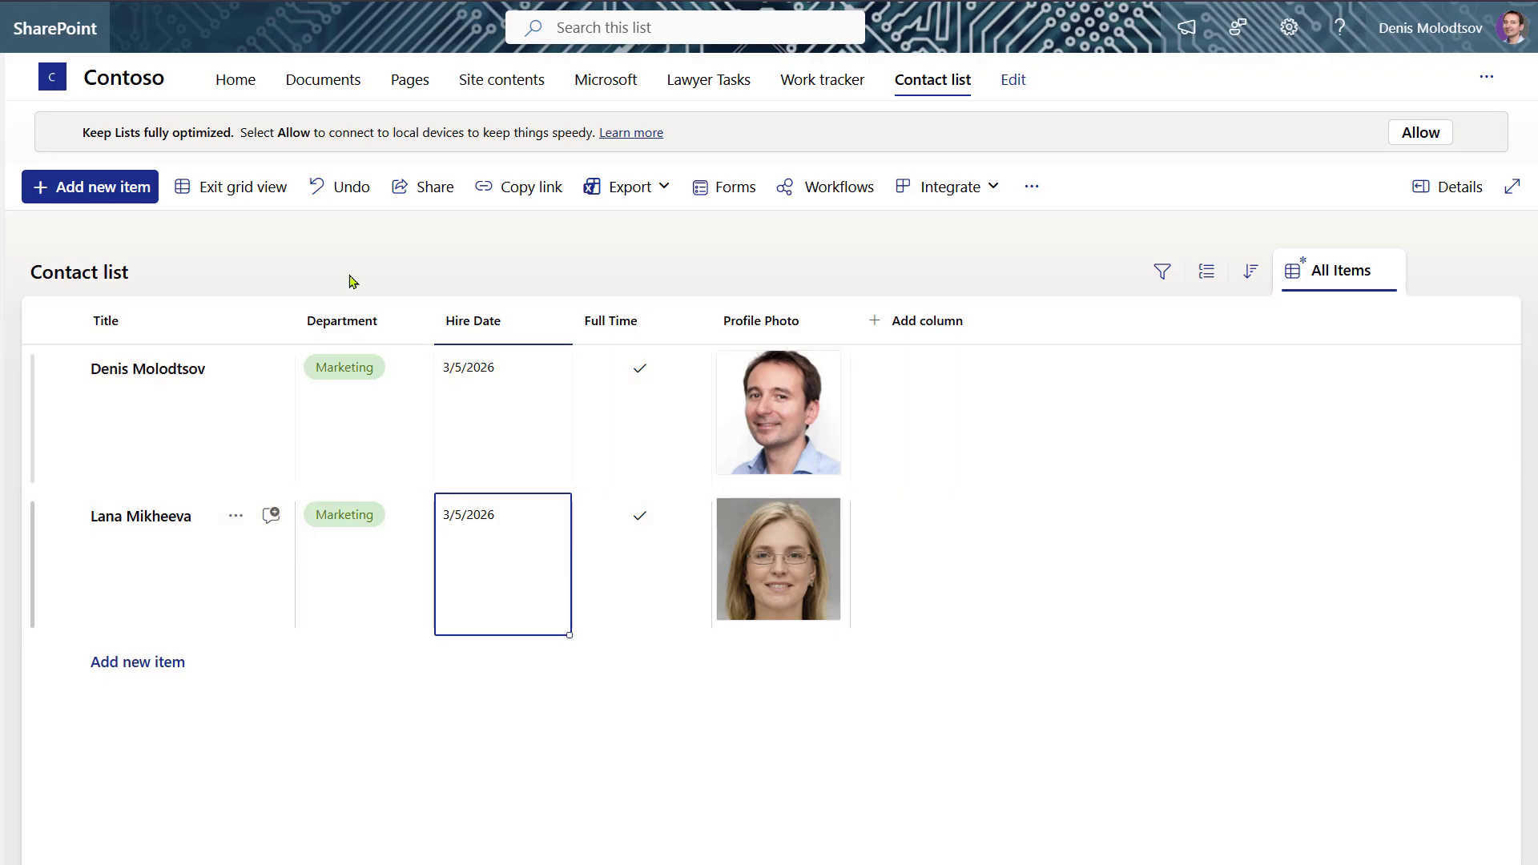
click(344, 320)
click(374, 370)
- Sort the list by Title descending, check the Export options, and begin creating a new view
click(190, 324)
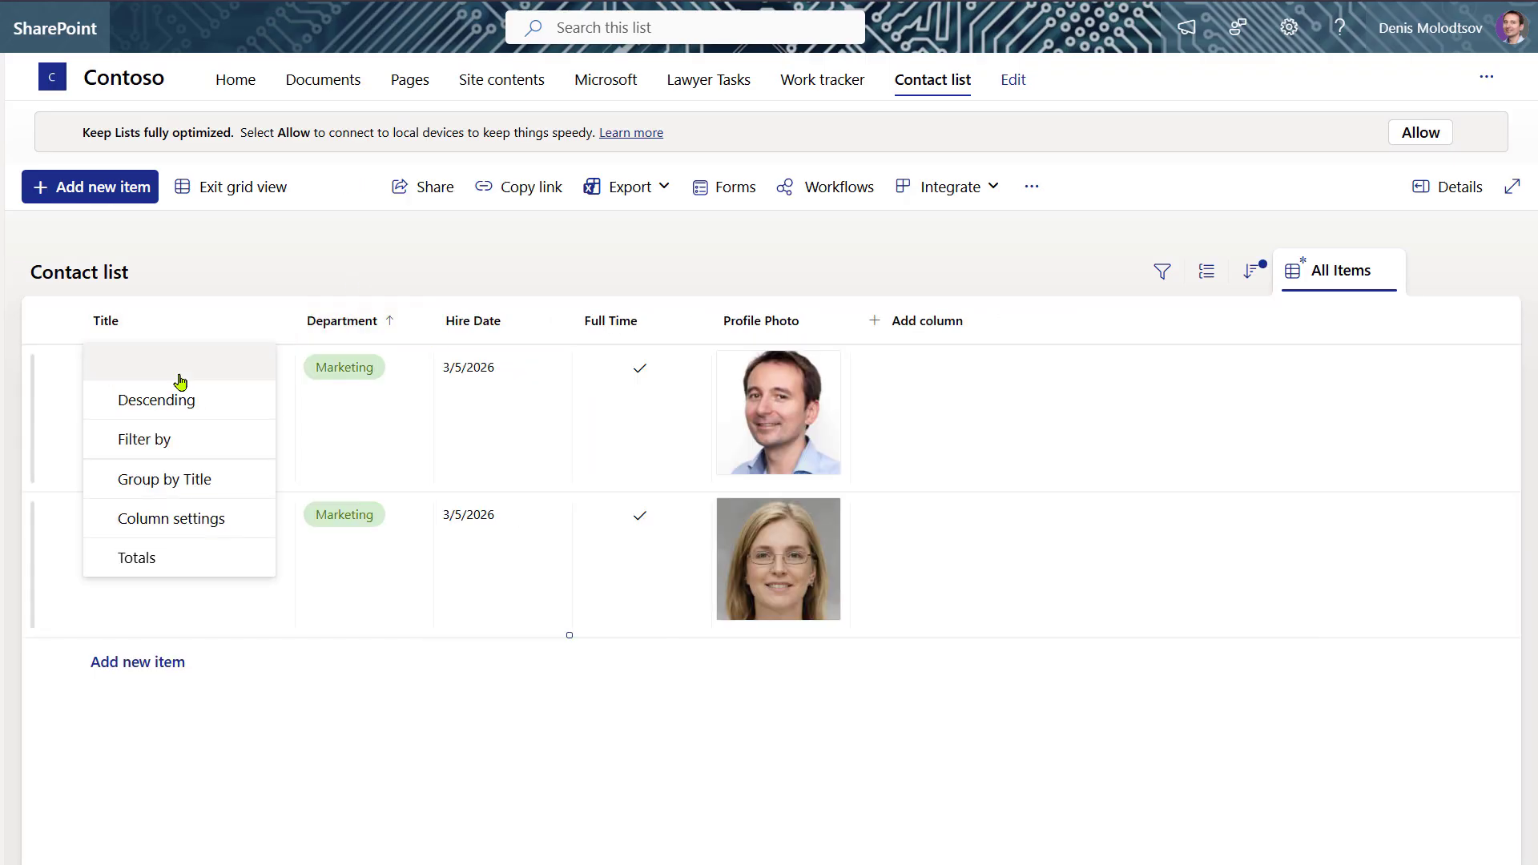
click(180, 370)
click(189, 320)
click(185, 398)
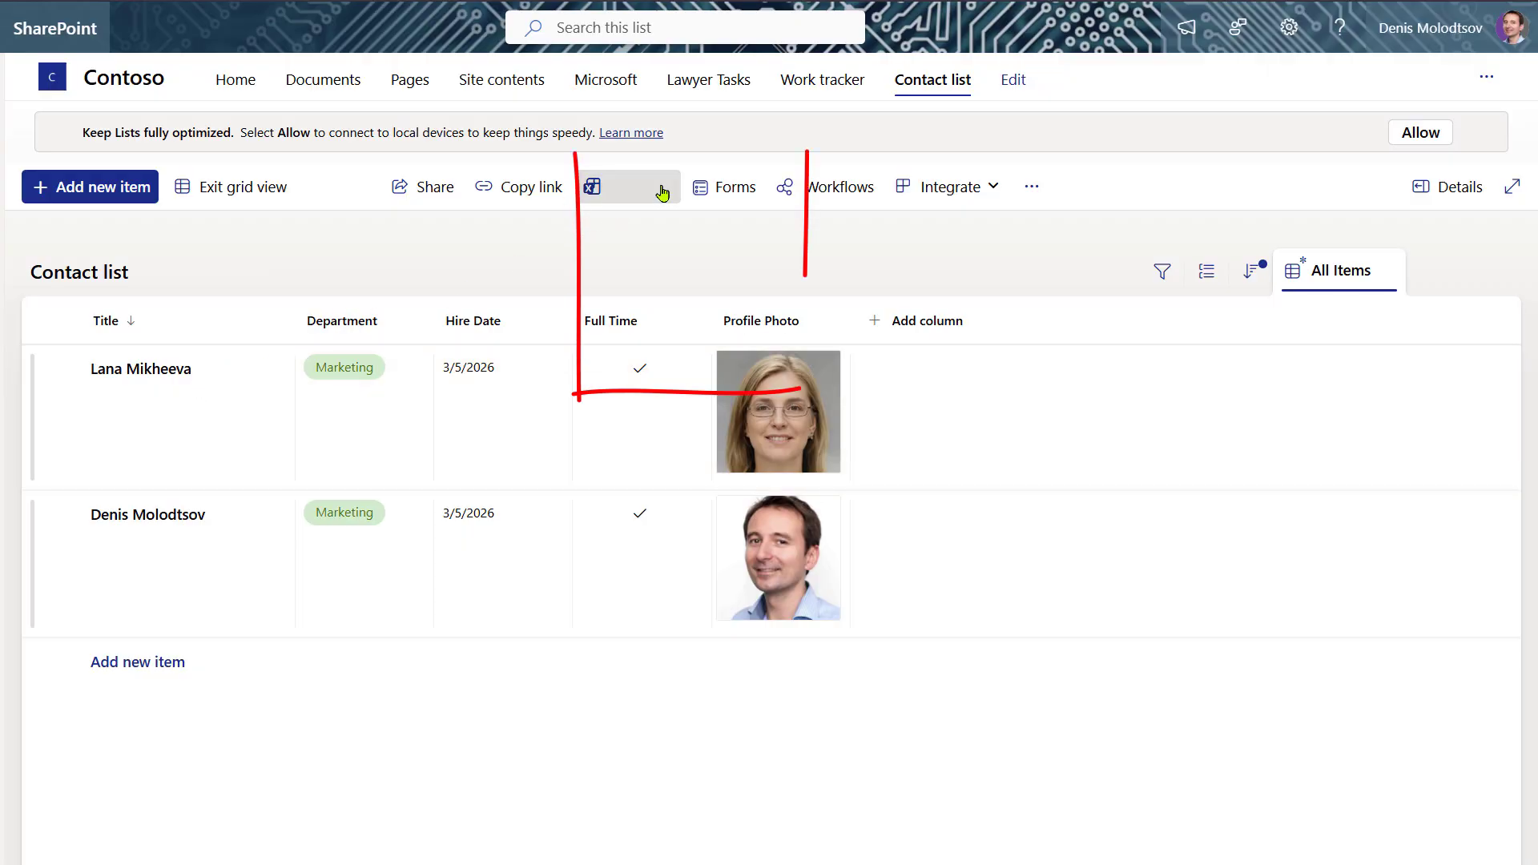
click(661, 189)
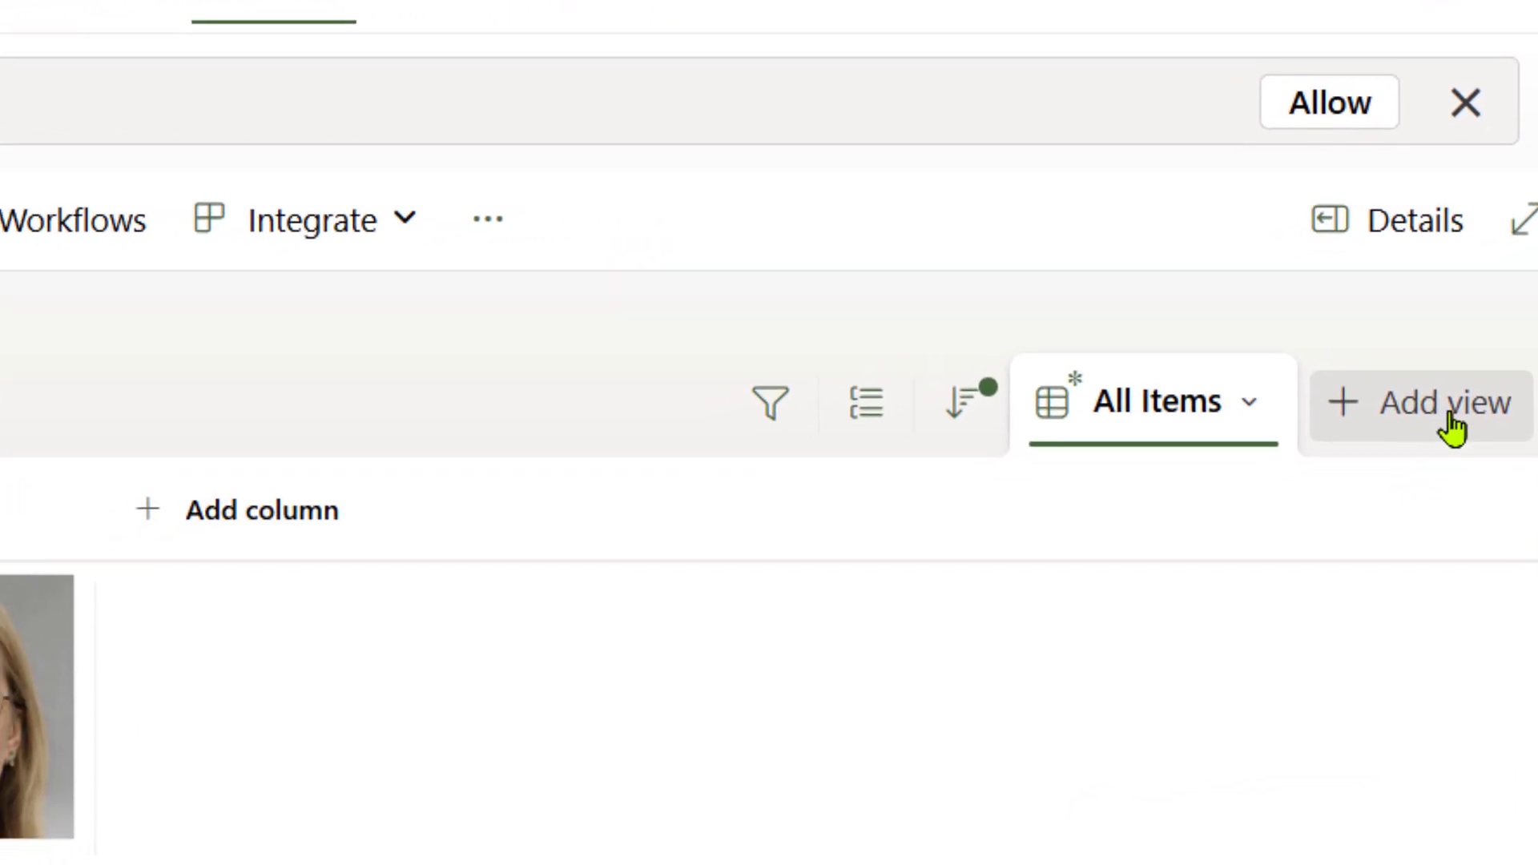
click(1404, 446)
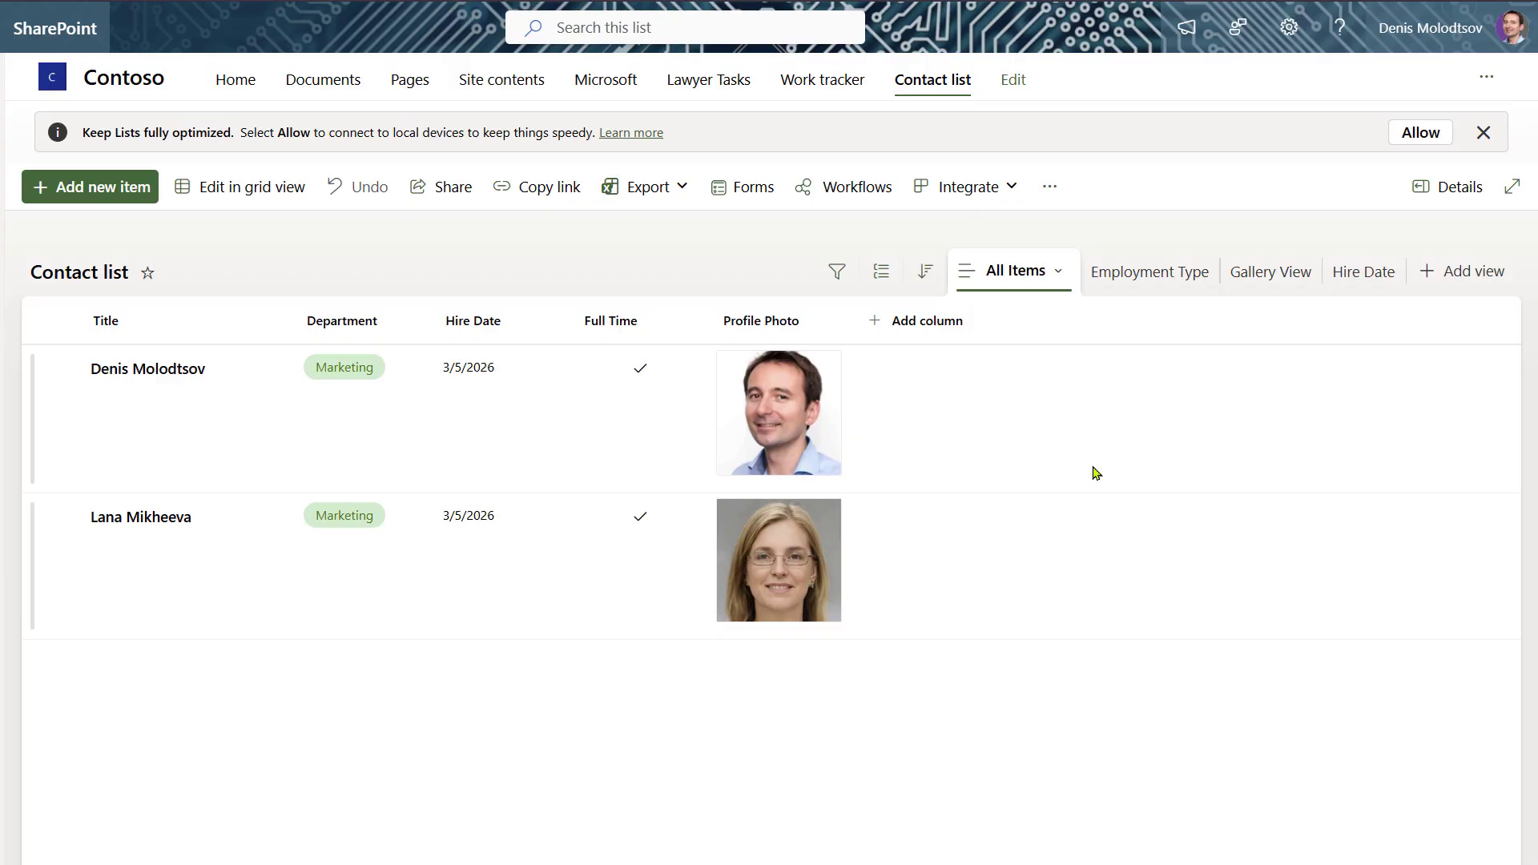
- Show ID as the first column, add Attachments and hide Full Time in the view
click(950, 321)
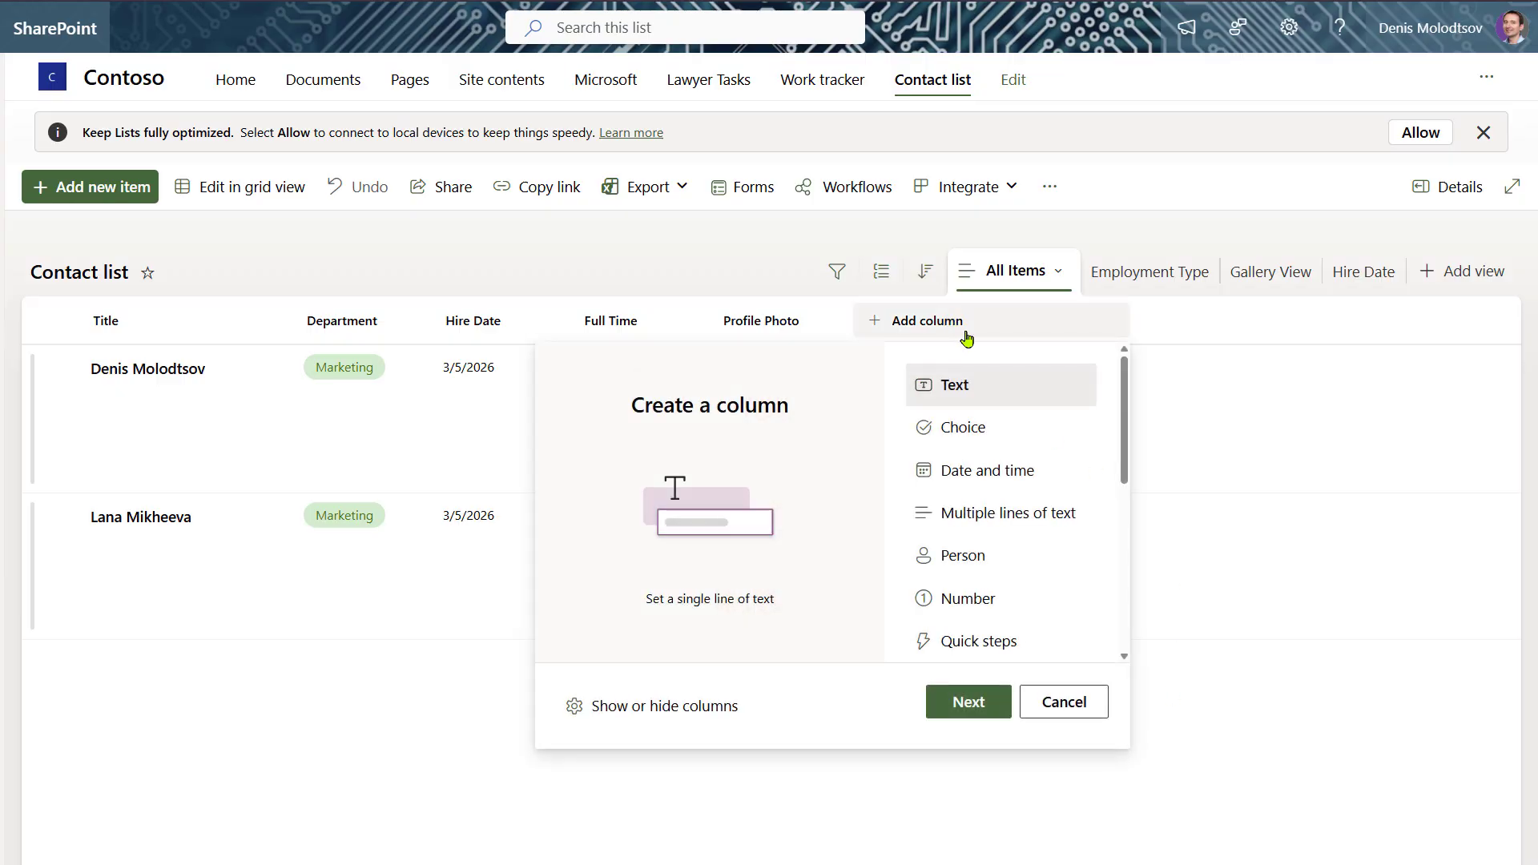
click(640, 708)
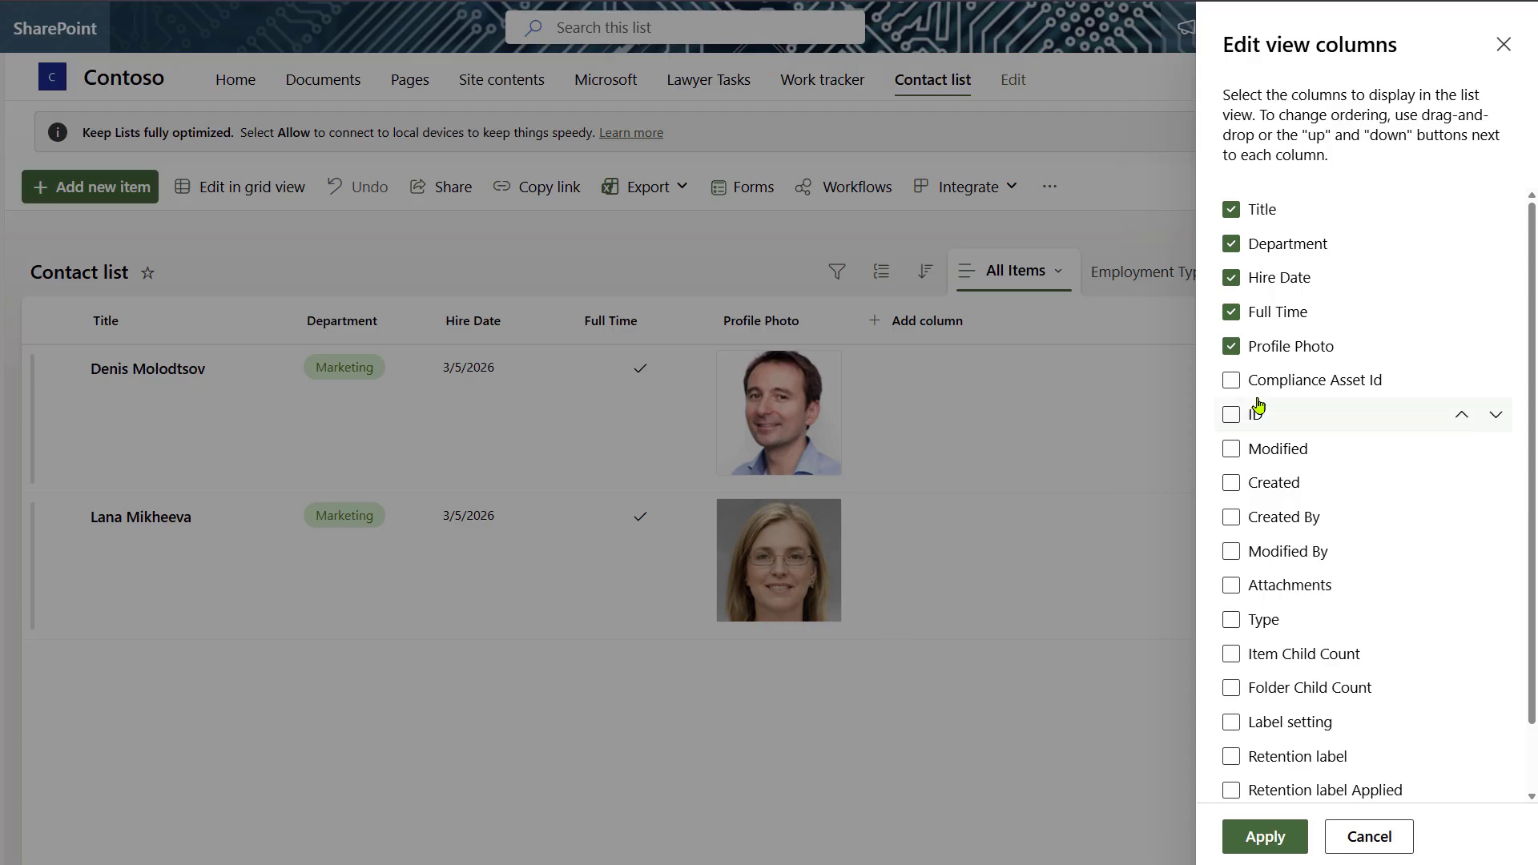
drag(1257, 418, 1333, 230)
click(1264, 836)
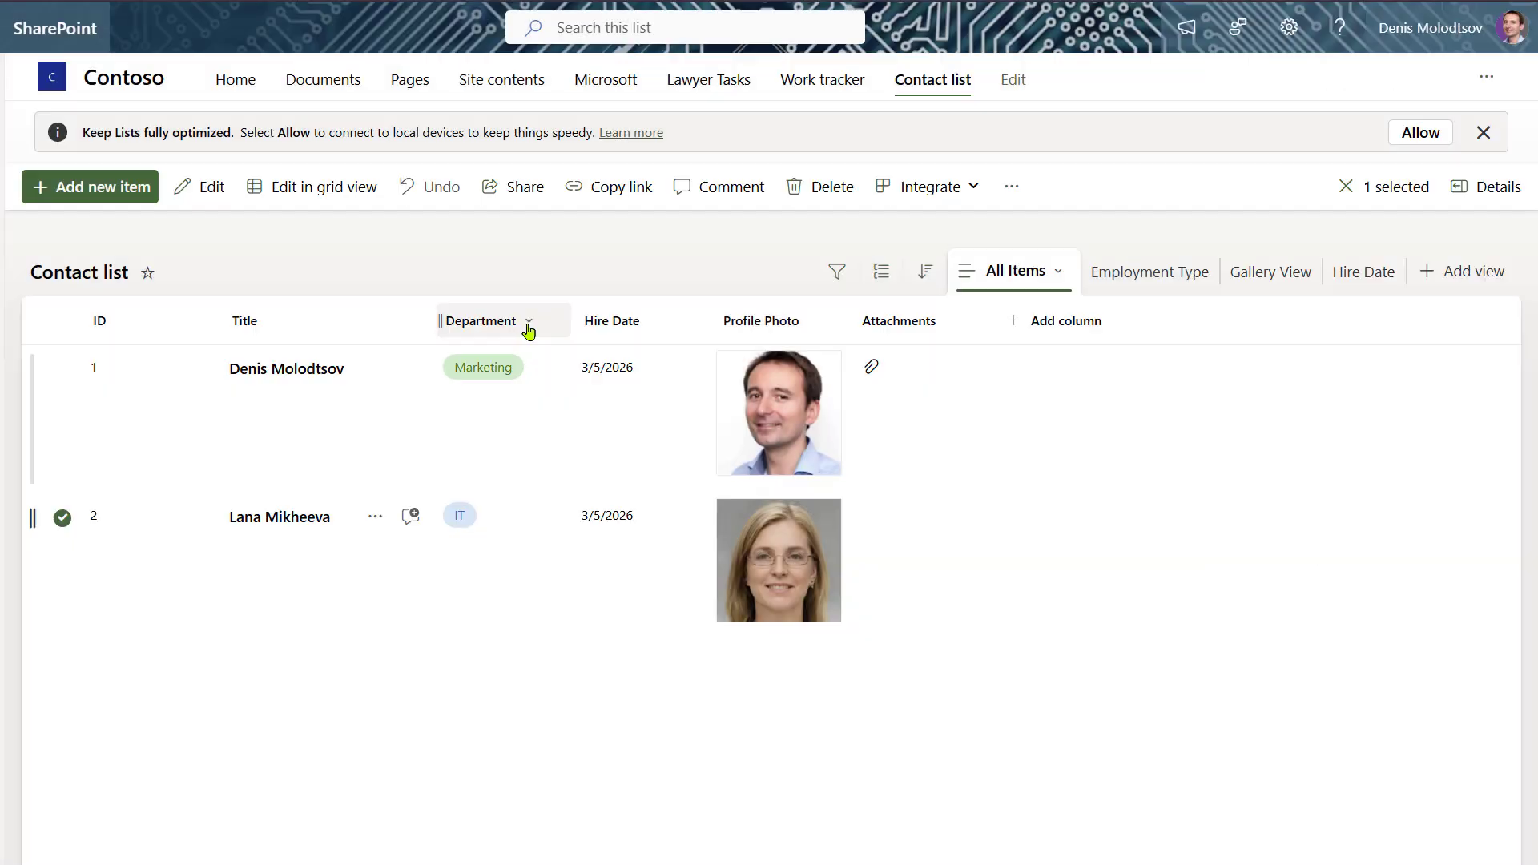
- Filter the list by Department to IT and Marketing
click(526, 322)
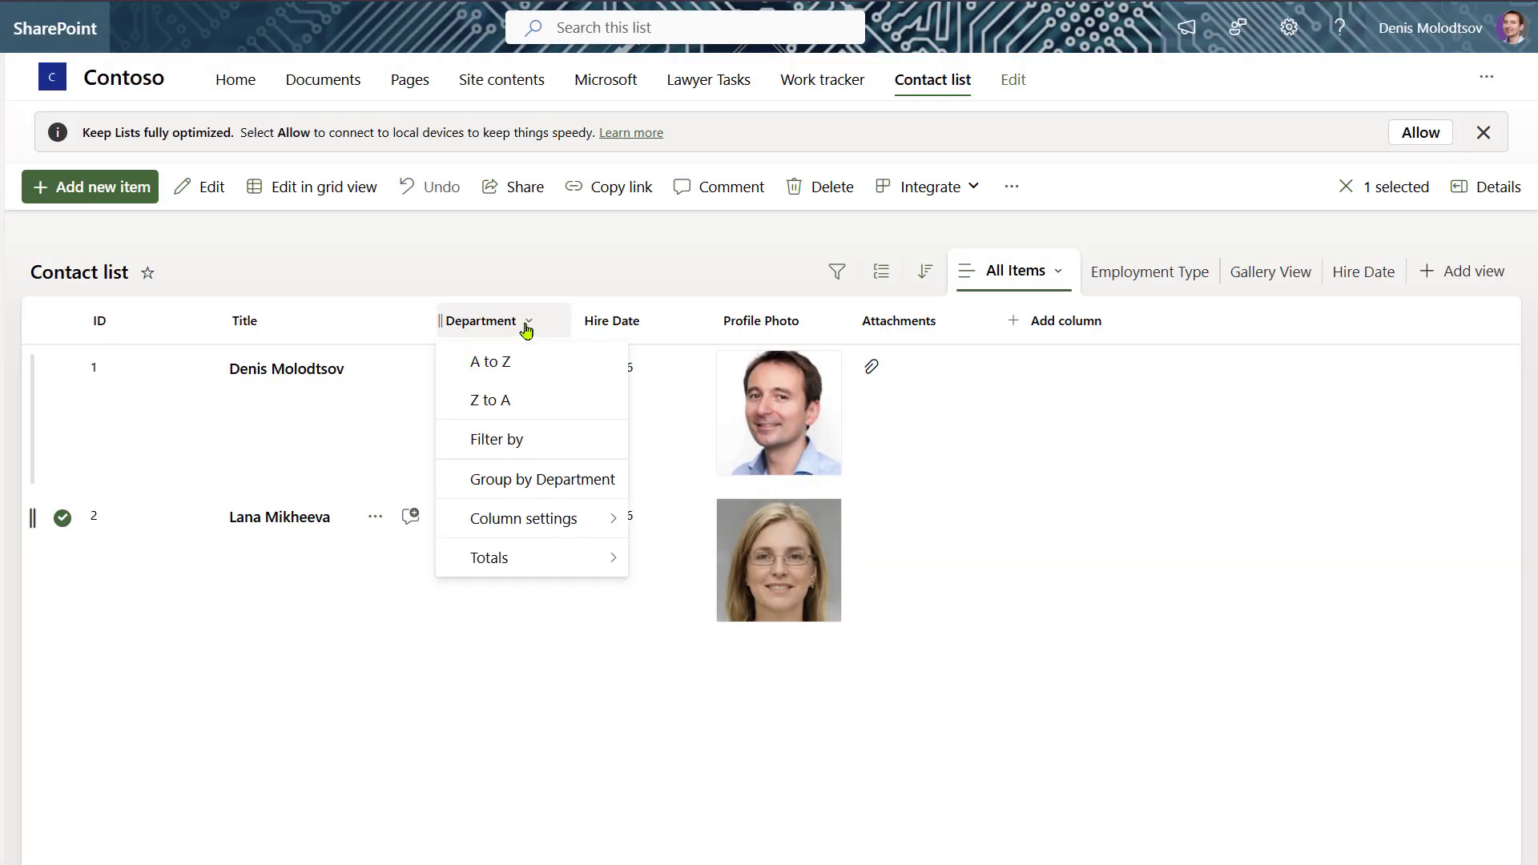
click(530, 454)
click(1239, 106)
click(1237, 76)
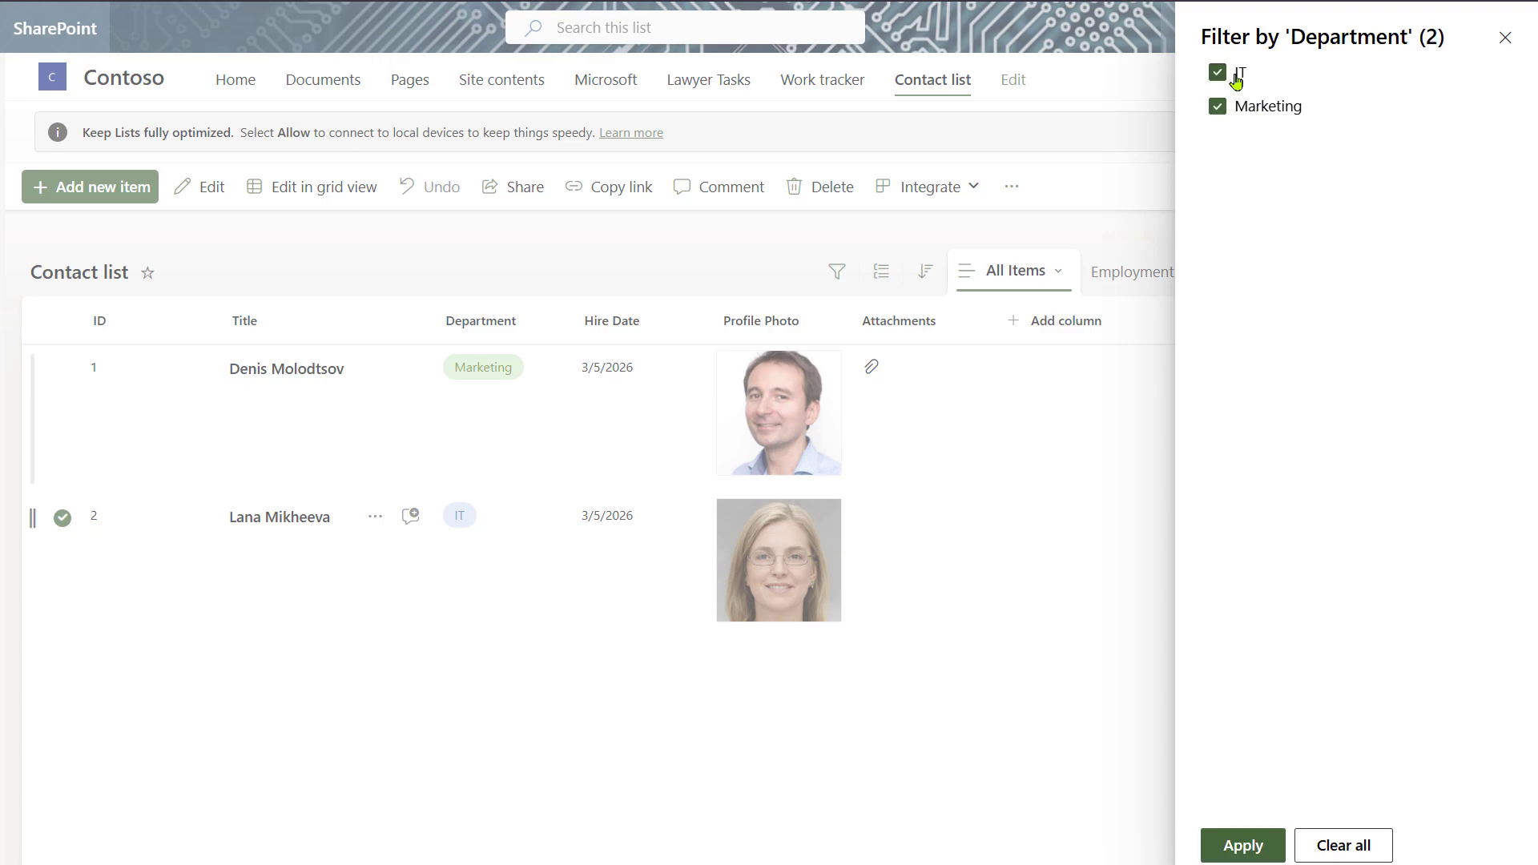
click(1243, 846)
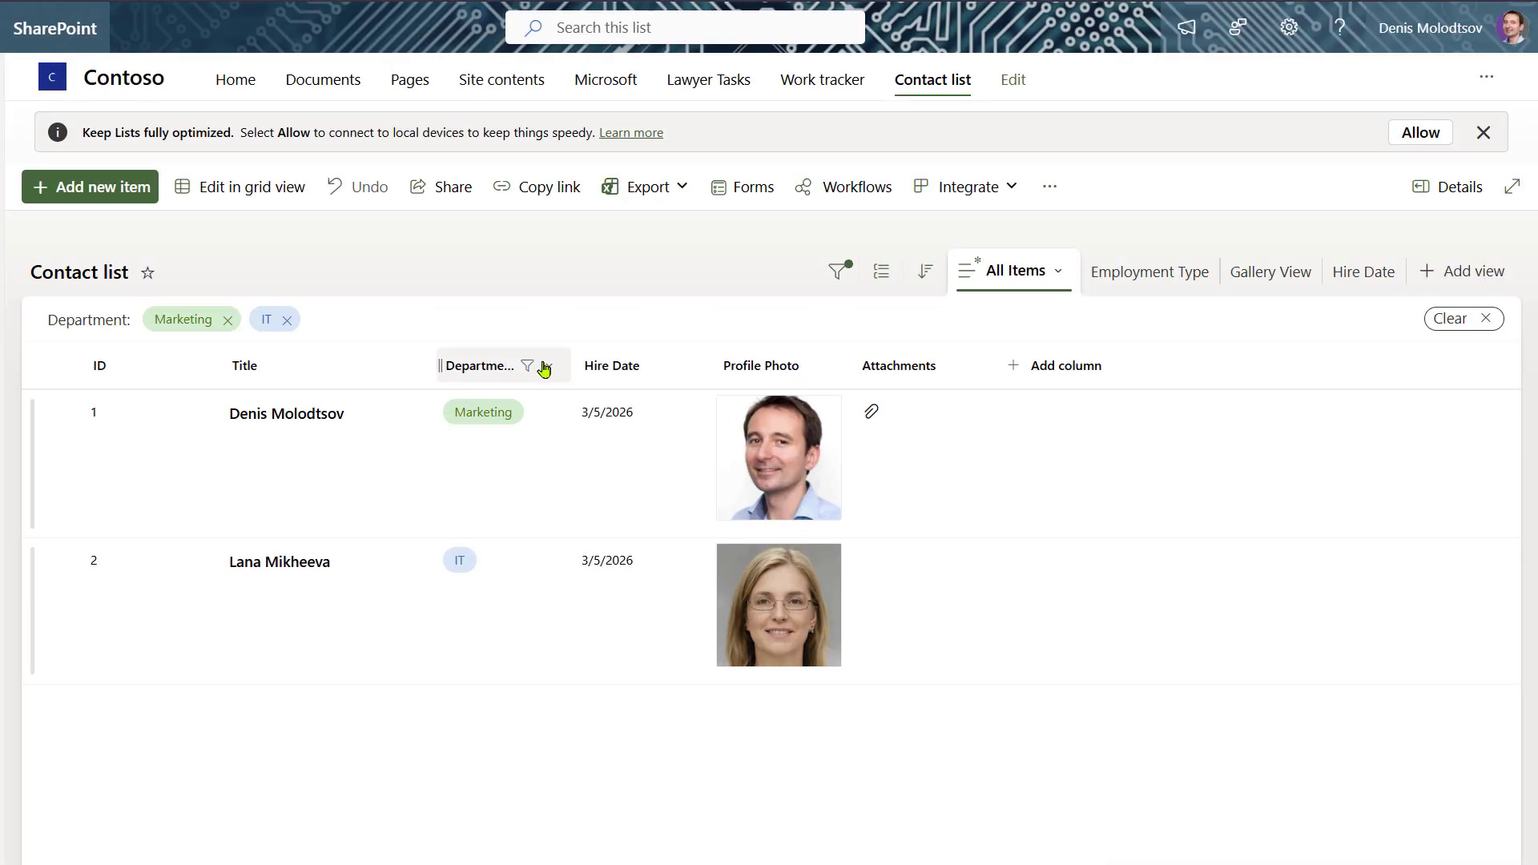
- Group the list by Department and save the current view
click(545, 367)
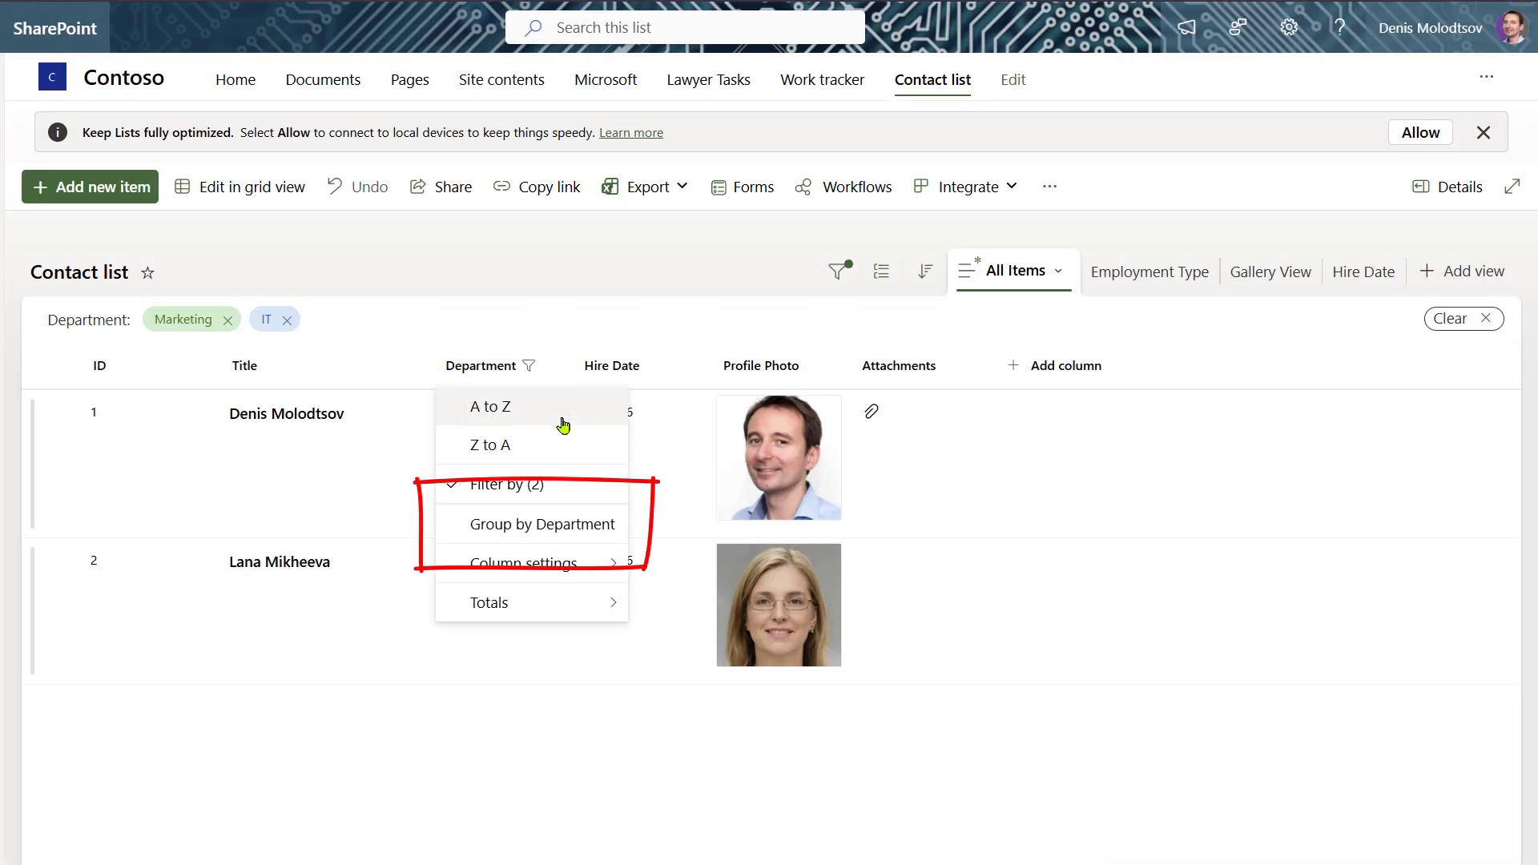
click(571, 528)
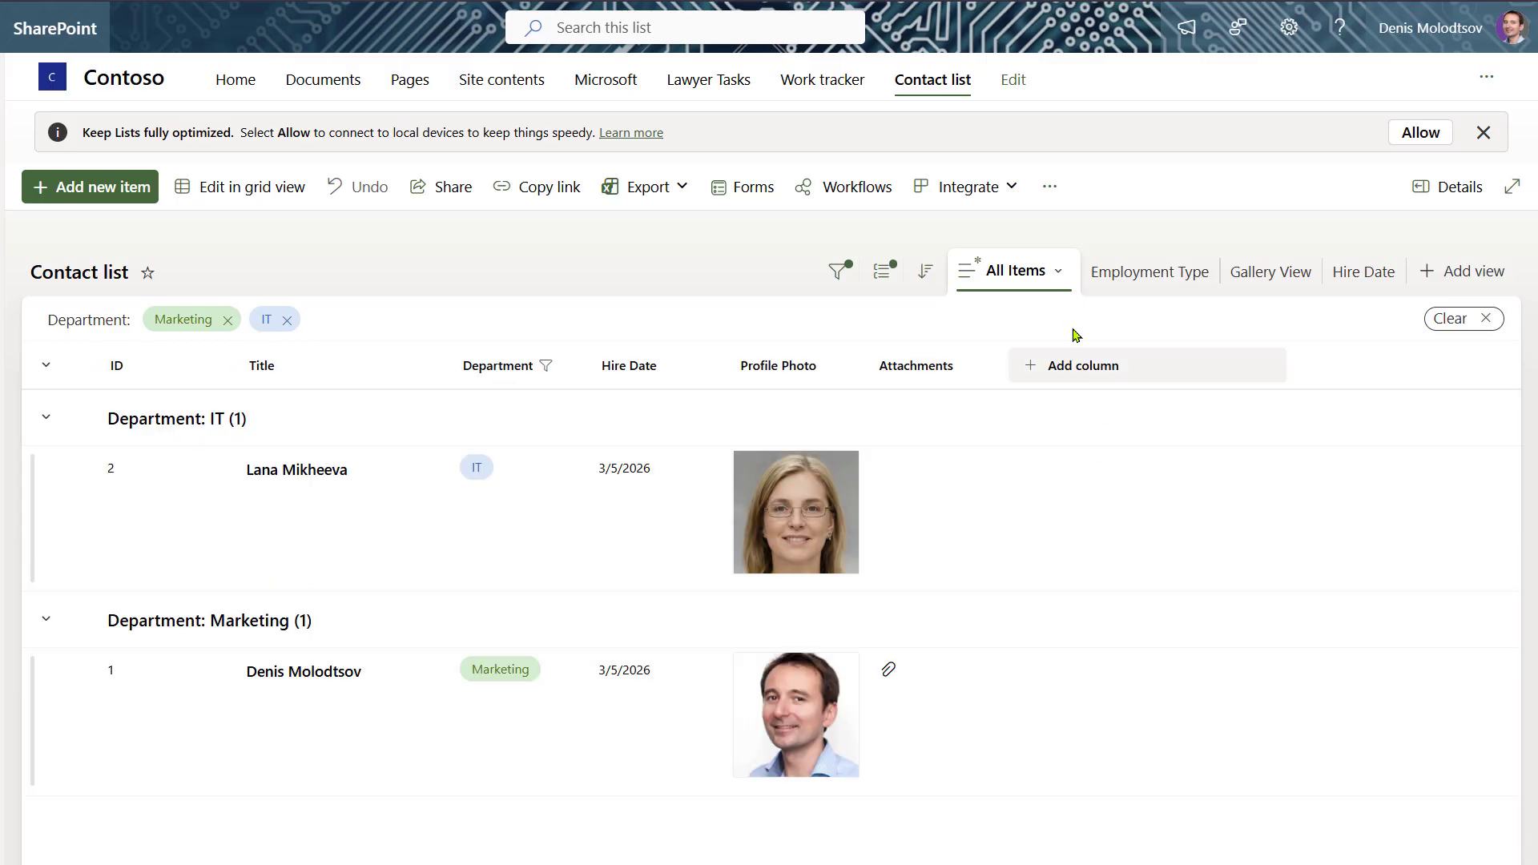
click(1054, 274)
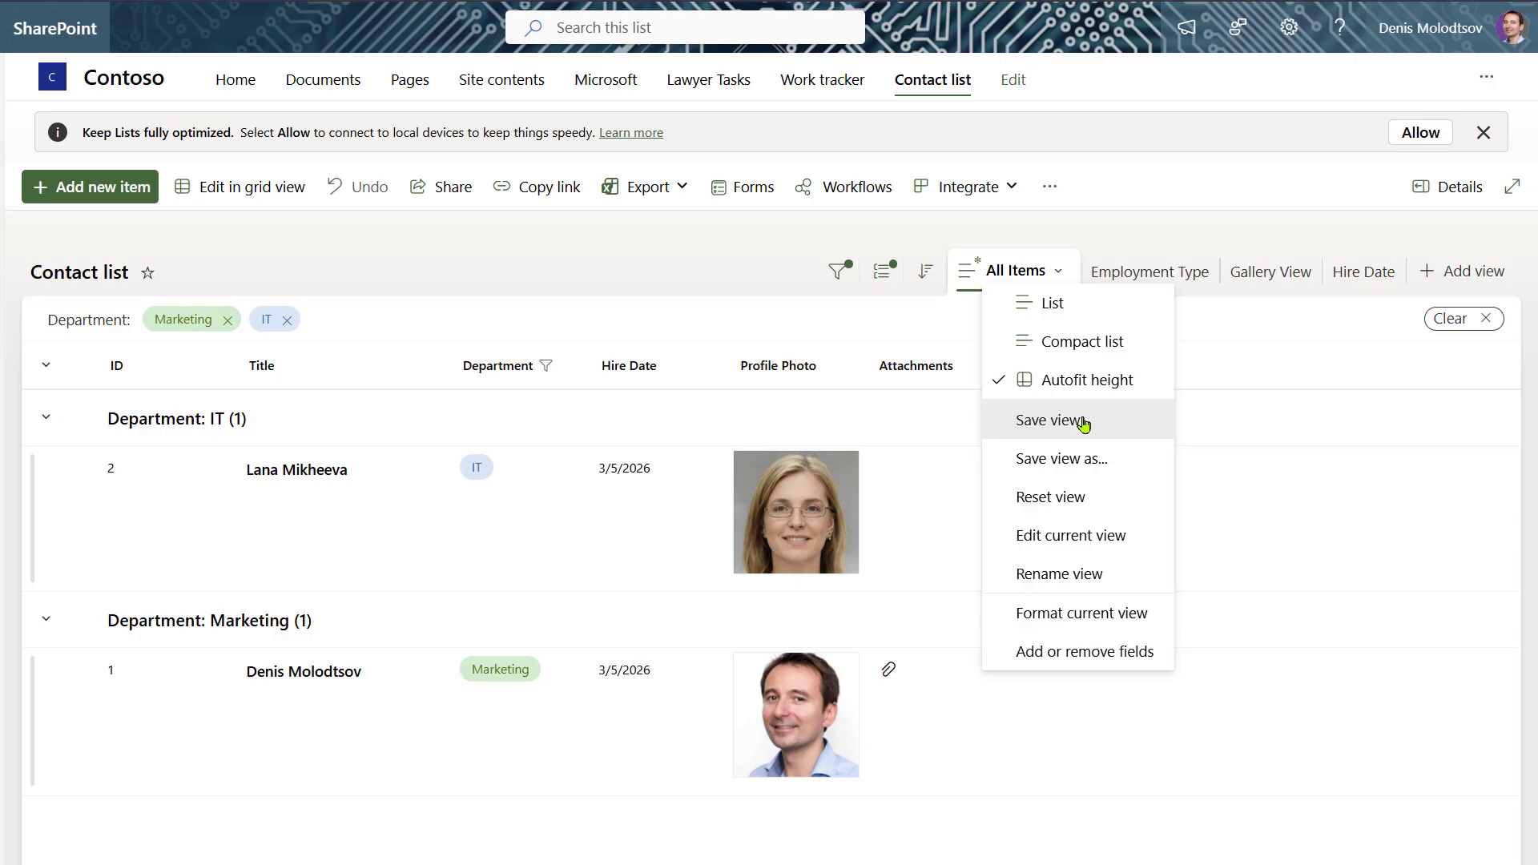
click(1049, 421)
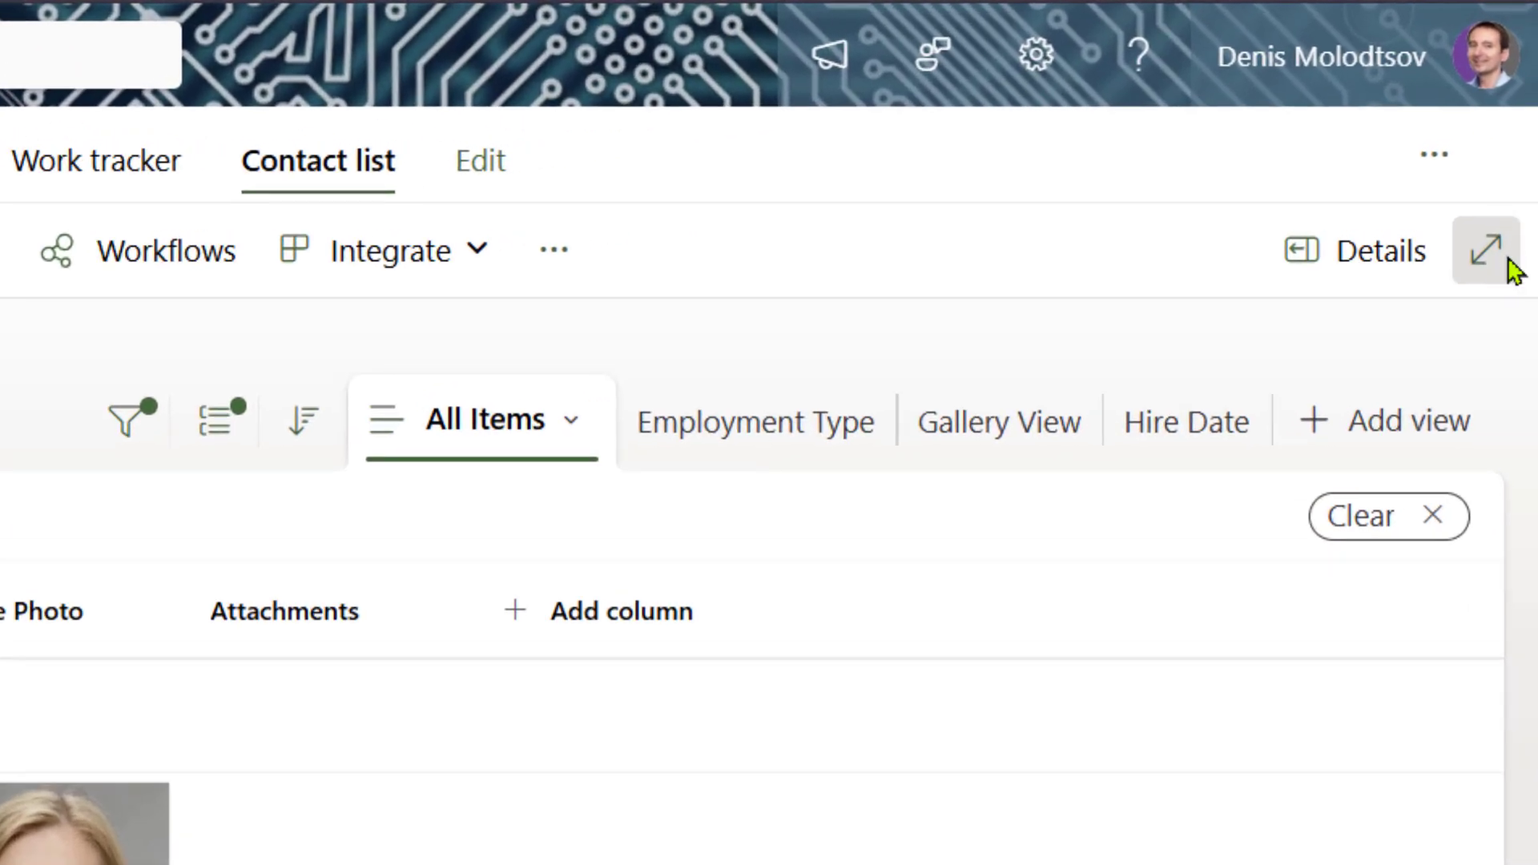
- In Microsoft Lists, set budgets: Contoso 30,000, Tailspin 63,156, Epic Winery 32,551
click(1485, 250)
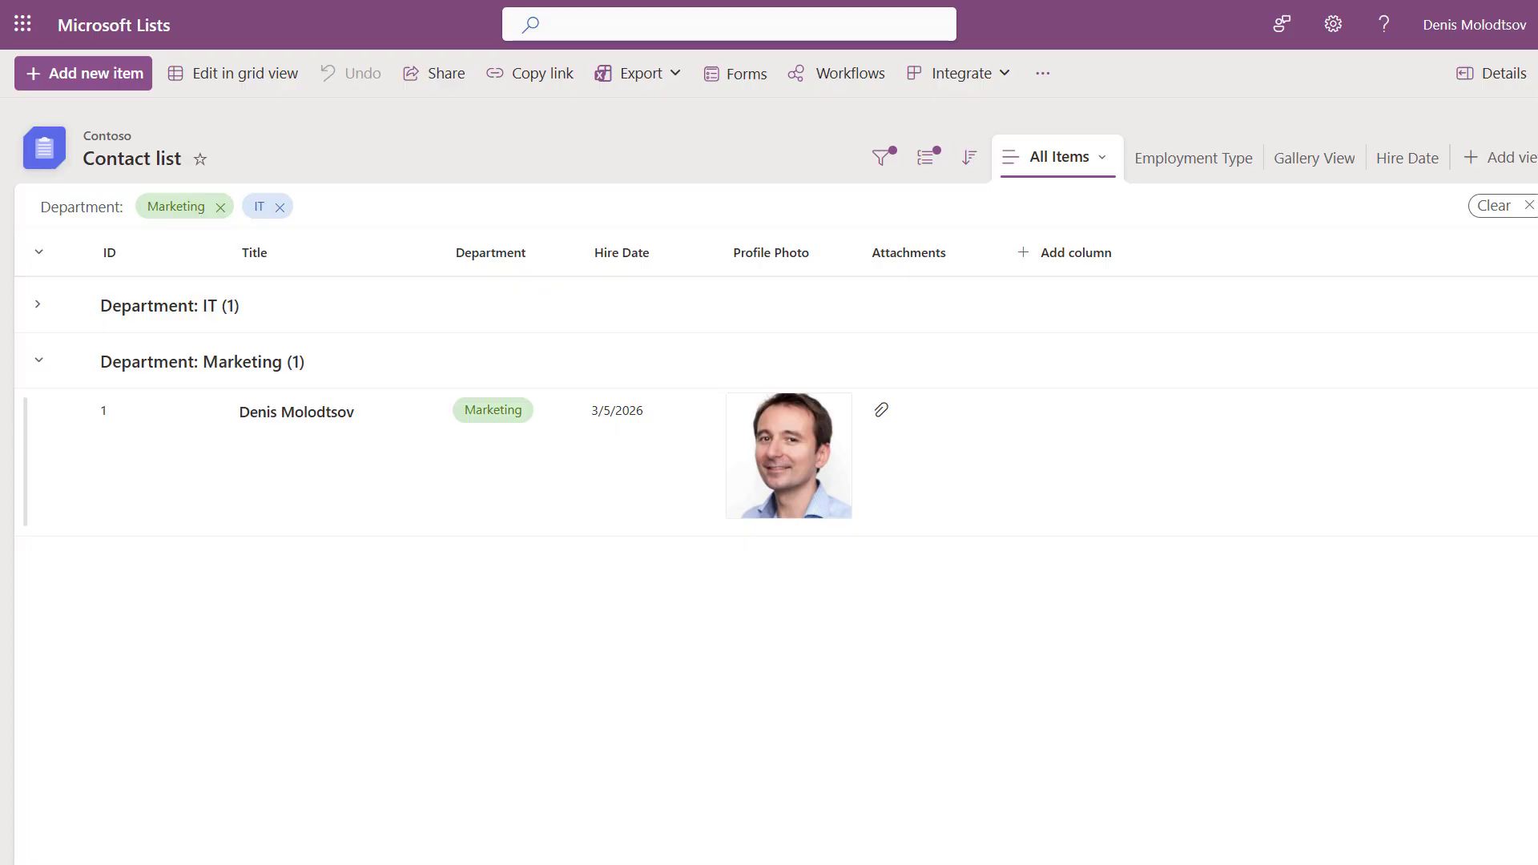
text(3)
text(0,00)
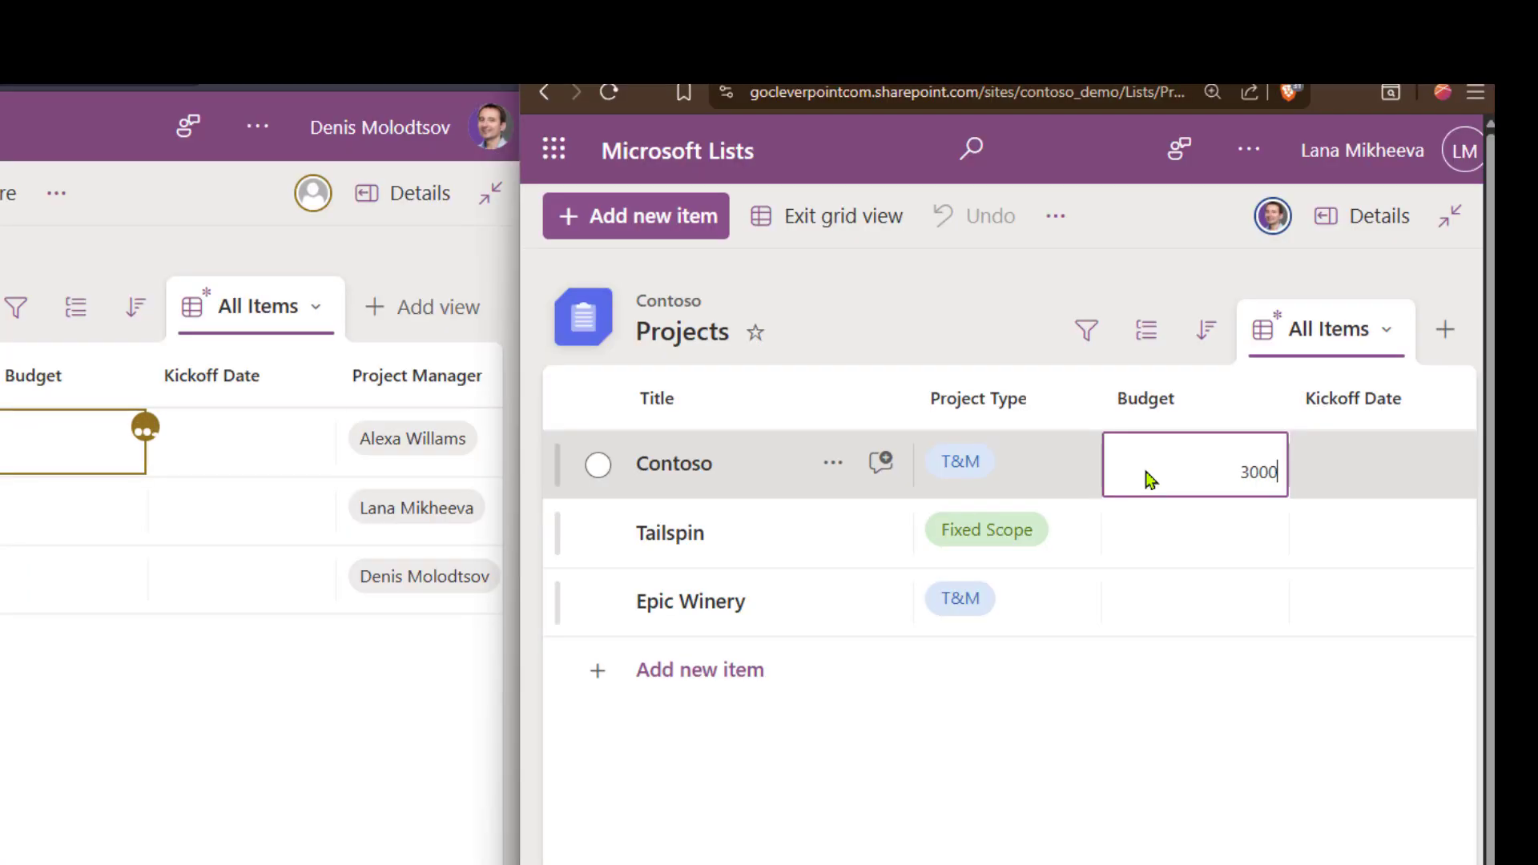
text(0)
click(1235, 538)
text(63156)
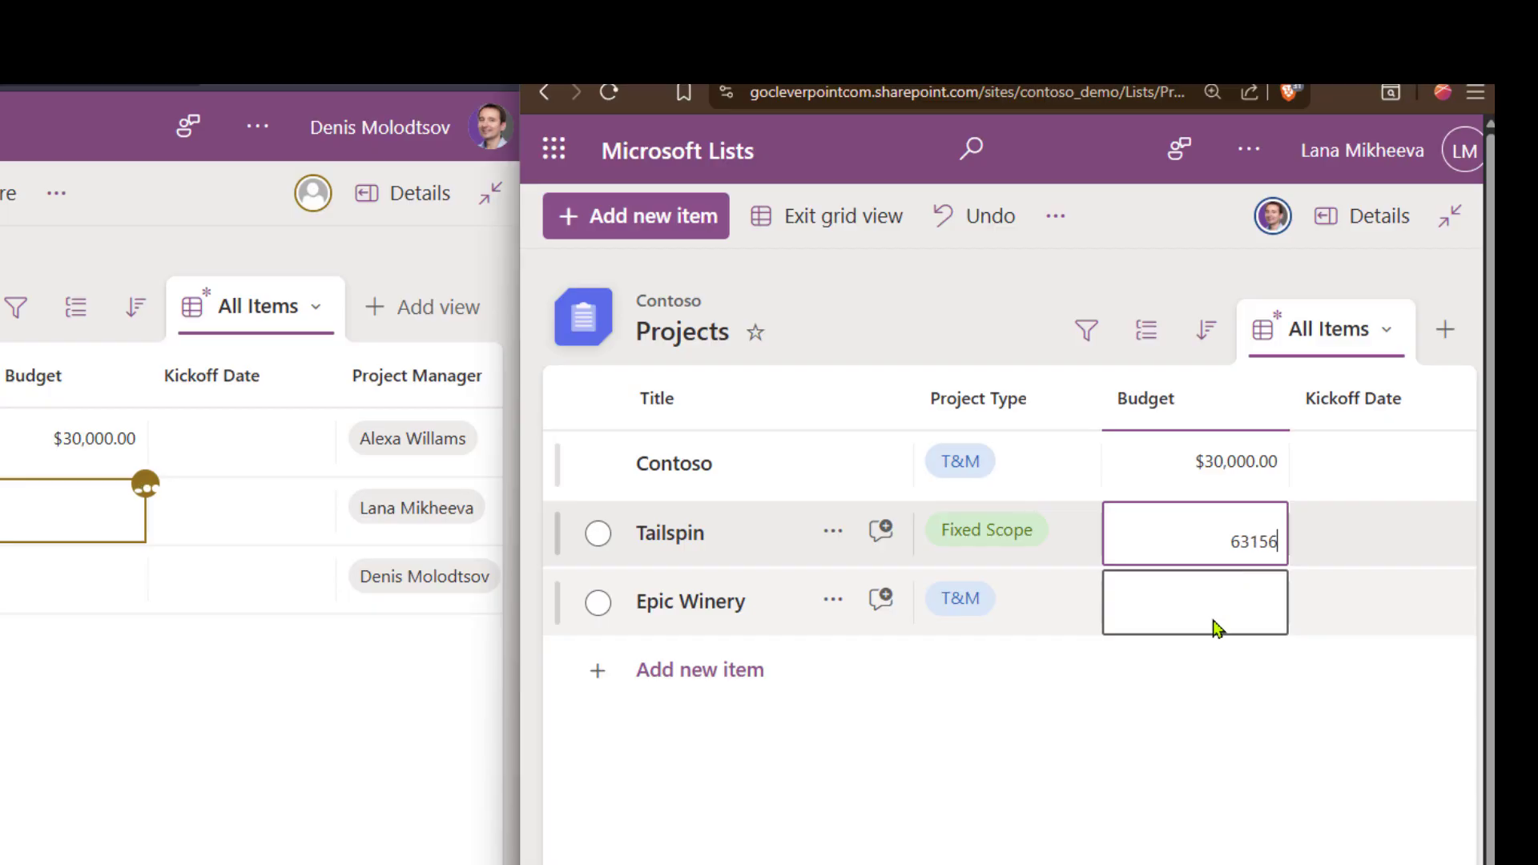
click(1215, 627)
text(32551)
- Set kickoff dates to 3/10/2026, 3/17/2026 and 4/1/2026, then exit grid view
click(238, 449)
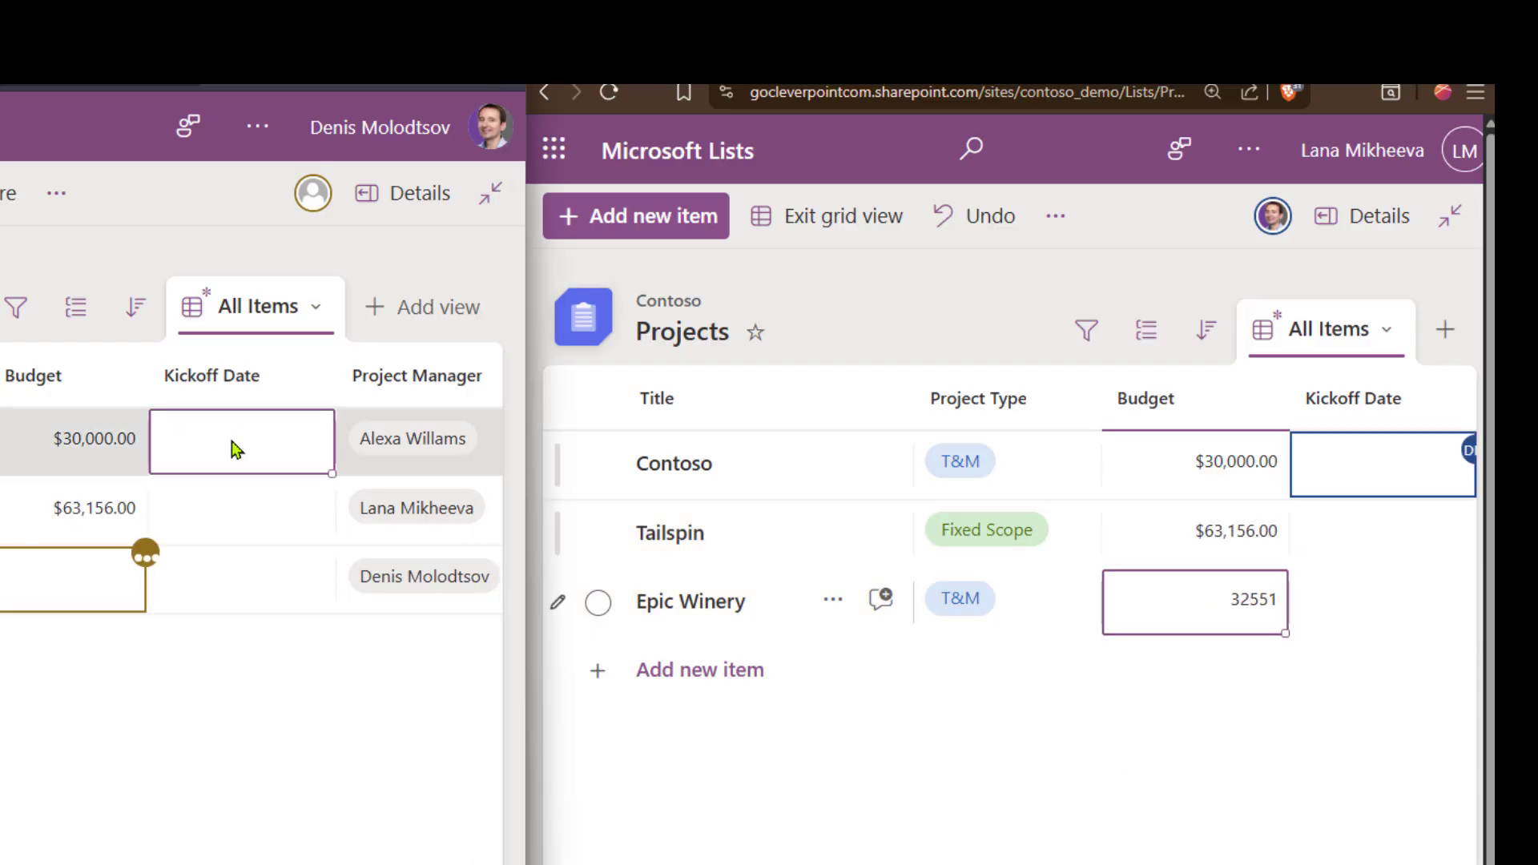
click(233, 442)
click(271, 643)
click(241, 497)
click(241, 497)
click(270, 753)
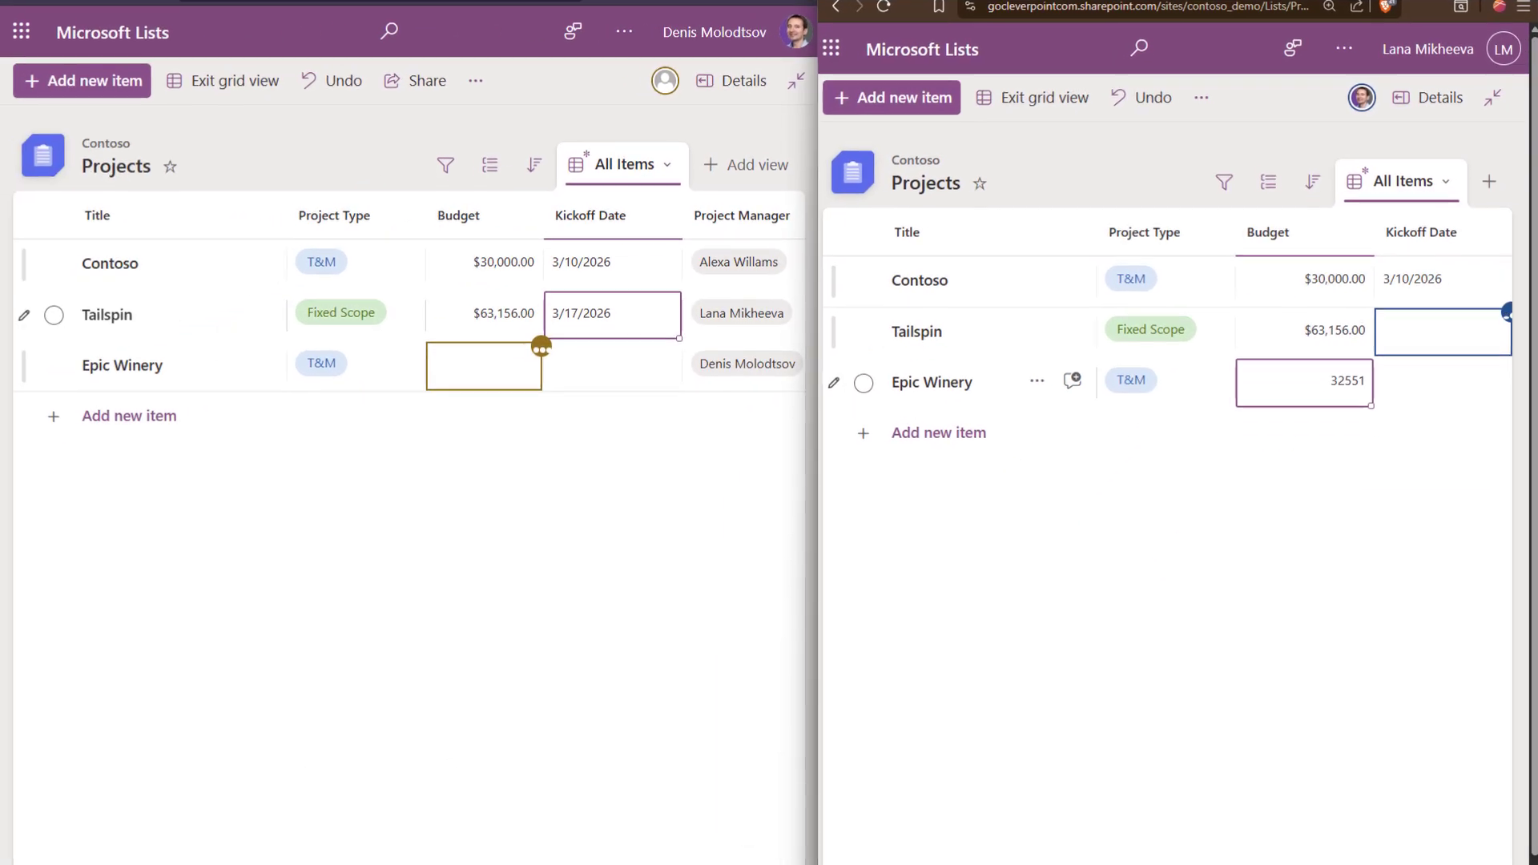
click(598, 367)
click(598, 366)
click(673, 607)
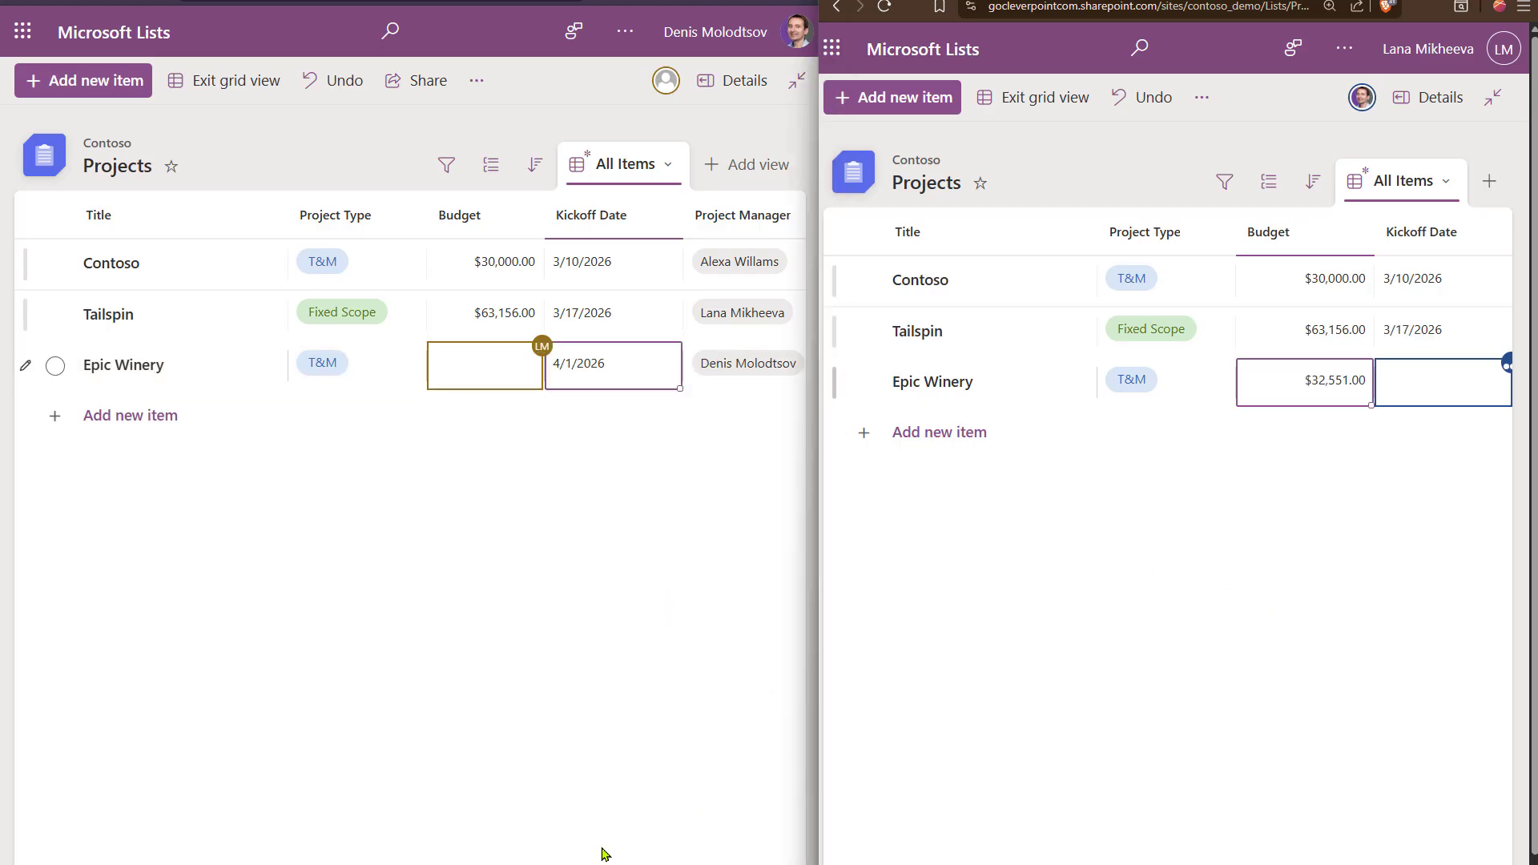
click(188, 88)
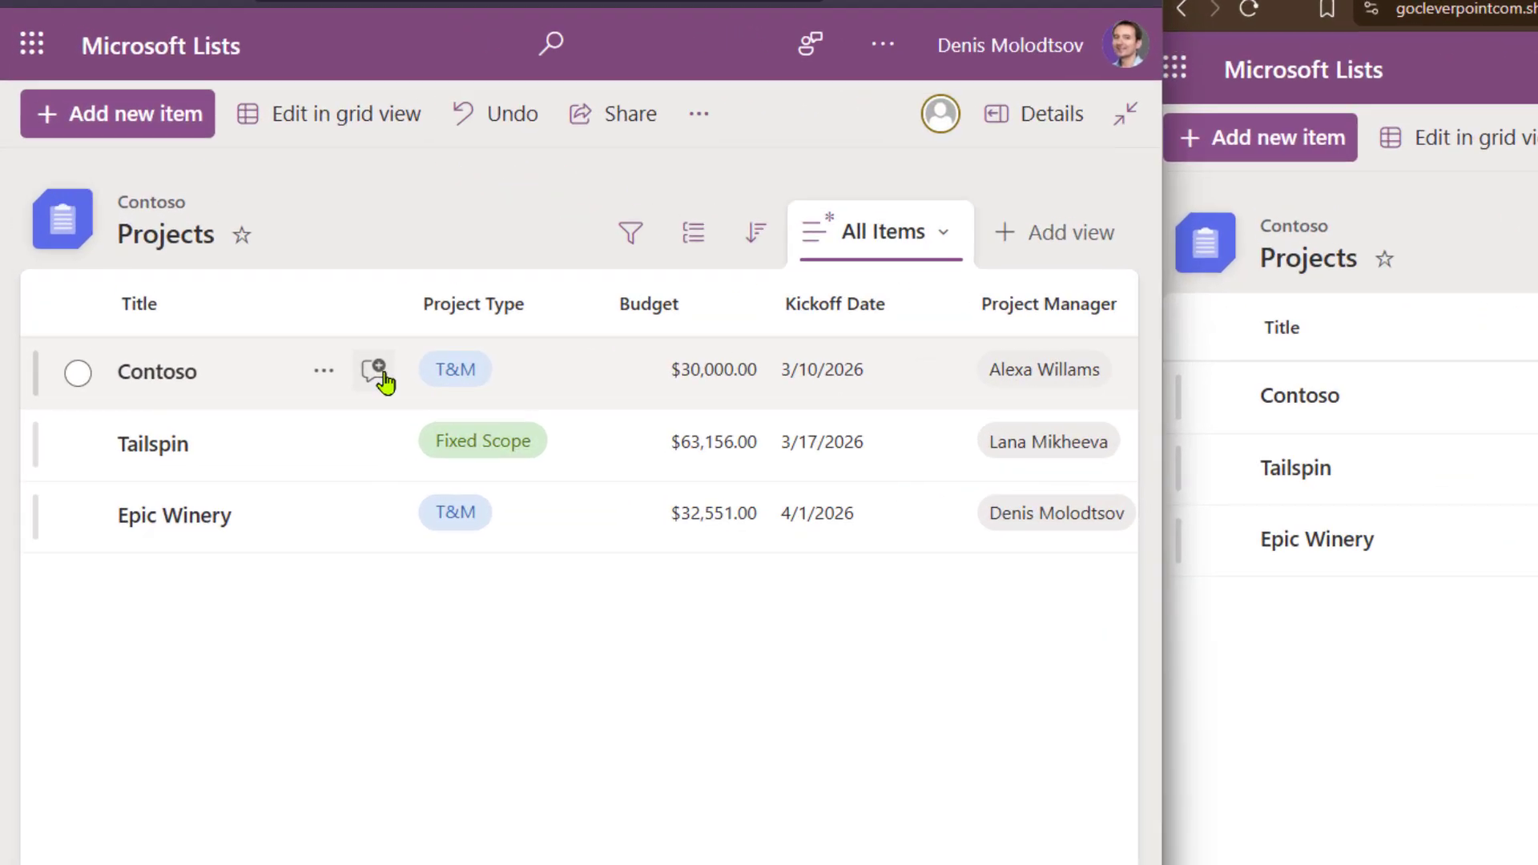
click(269, 265)
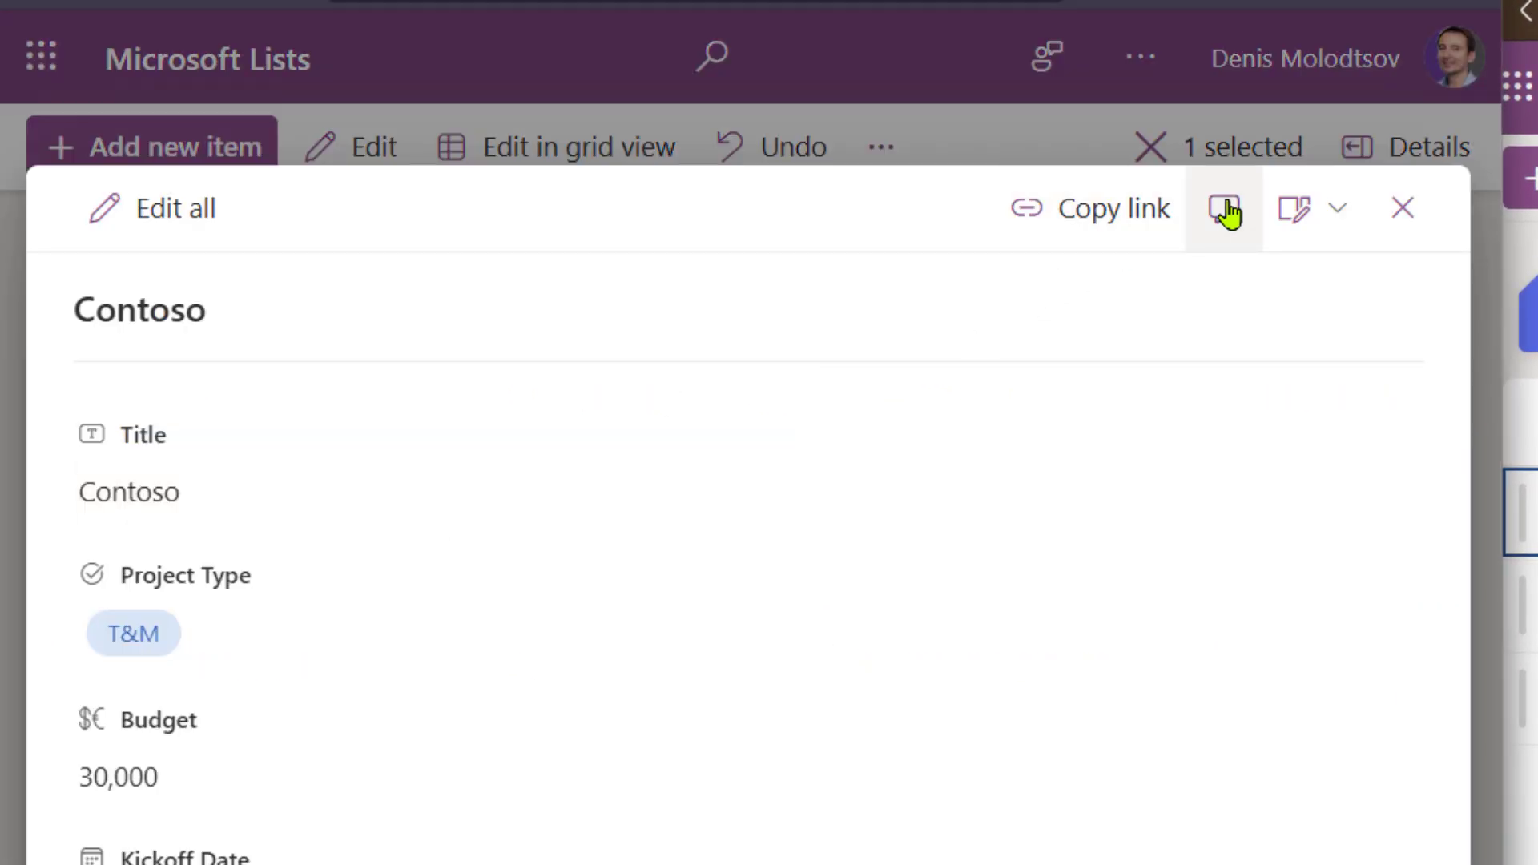
click(1225, 211)
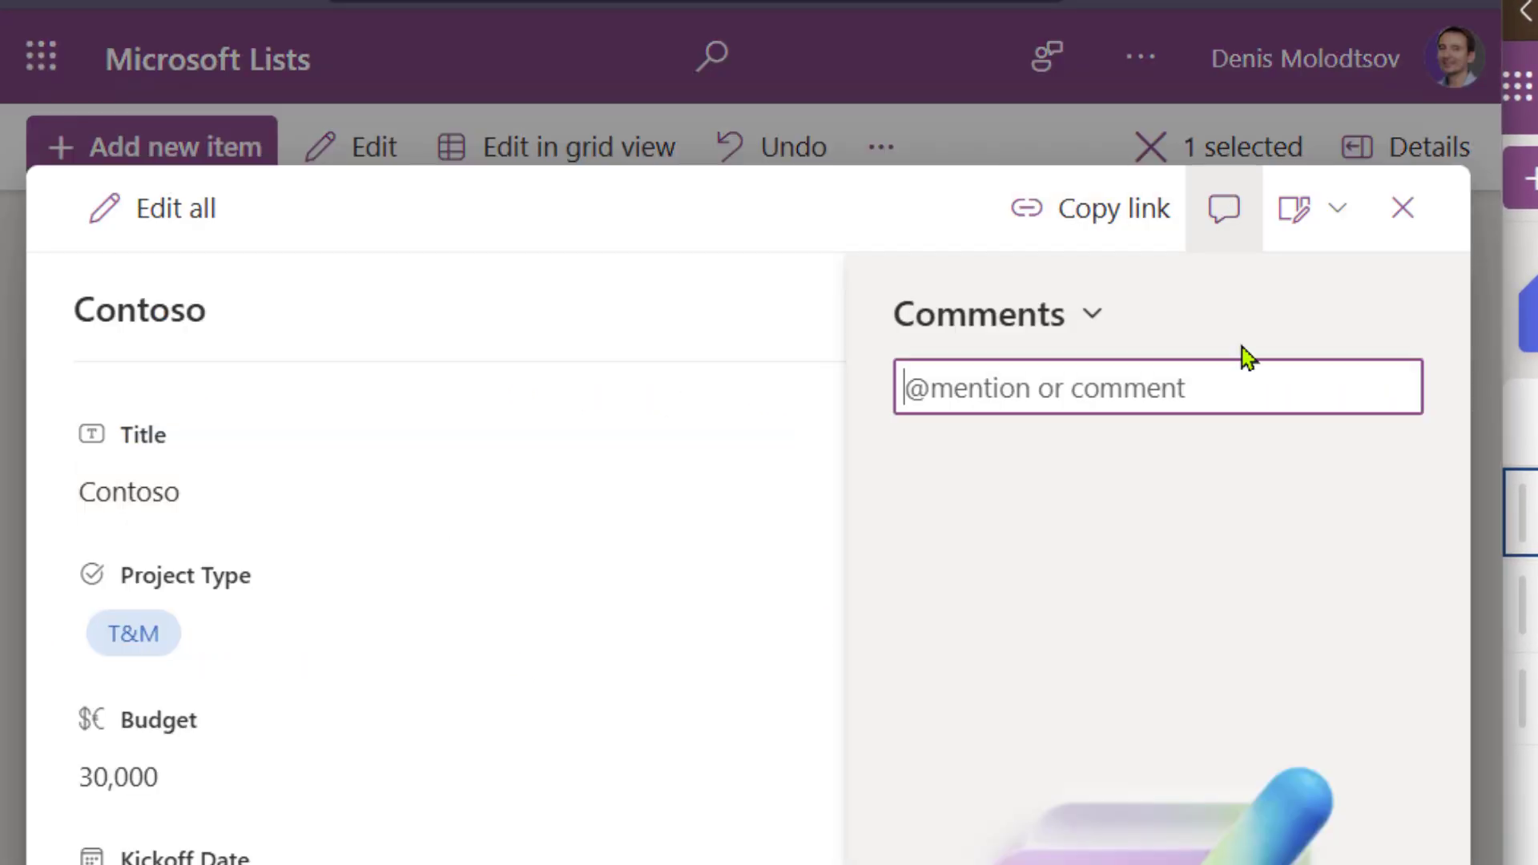
click(1223, 399)
text(@la)
click(1186, 557)
text(, can you)
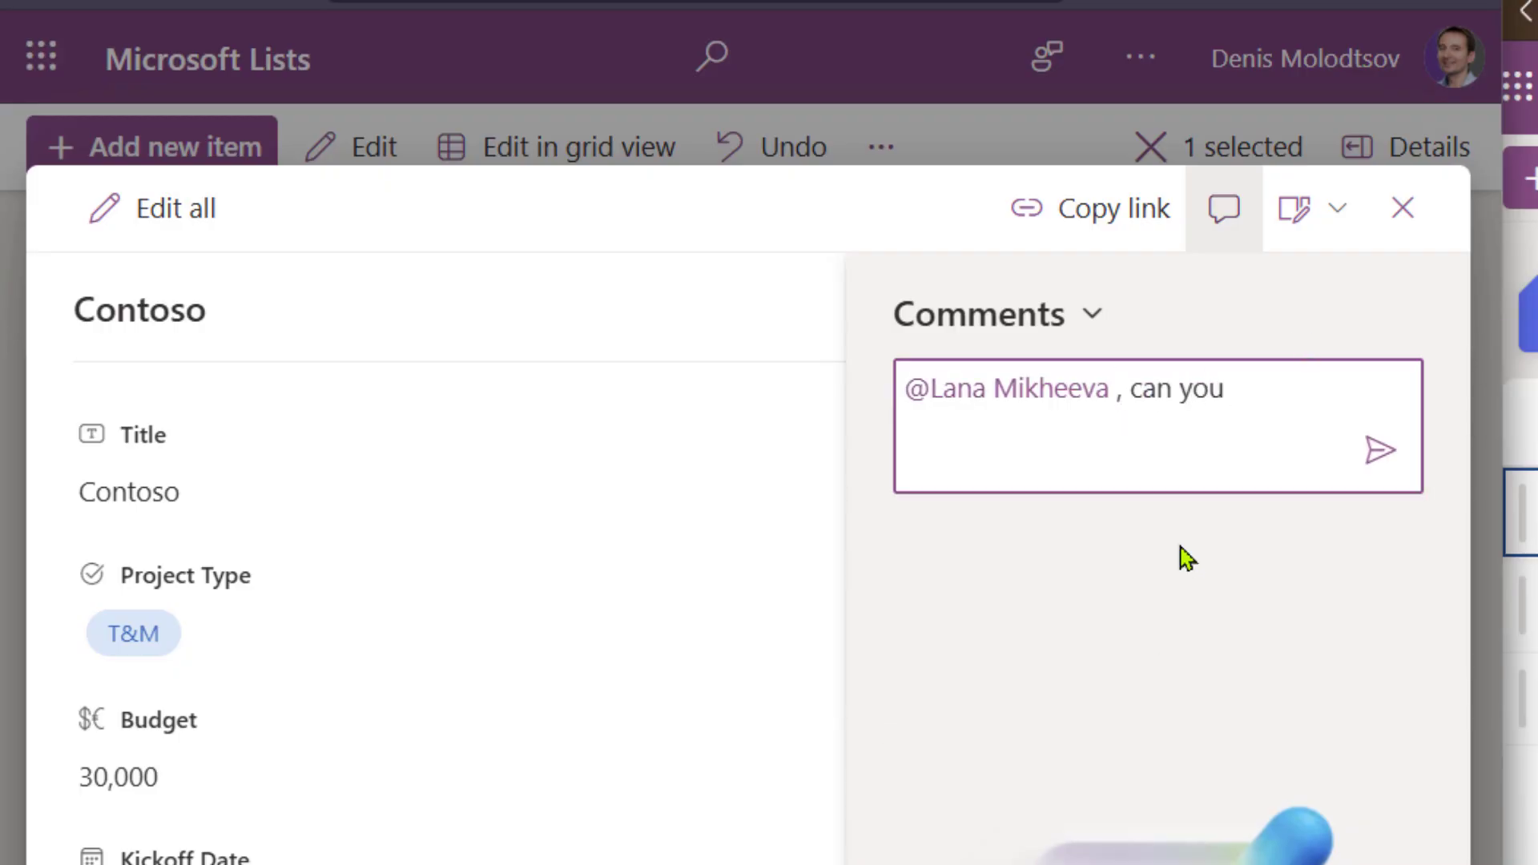
text( check the budget please?)
click(1381, 506)
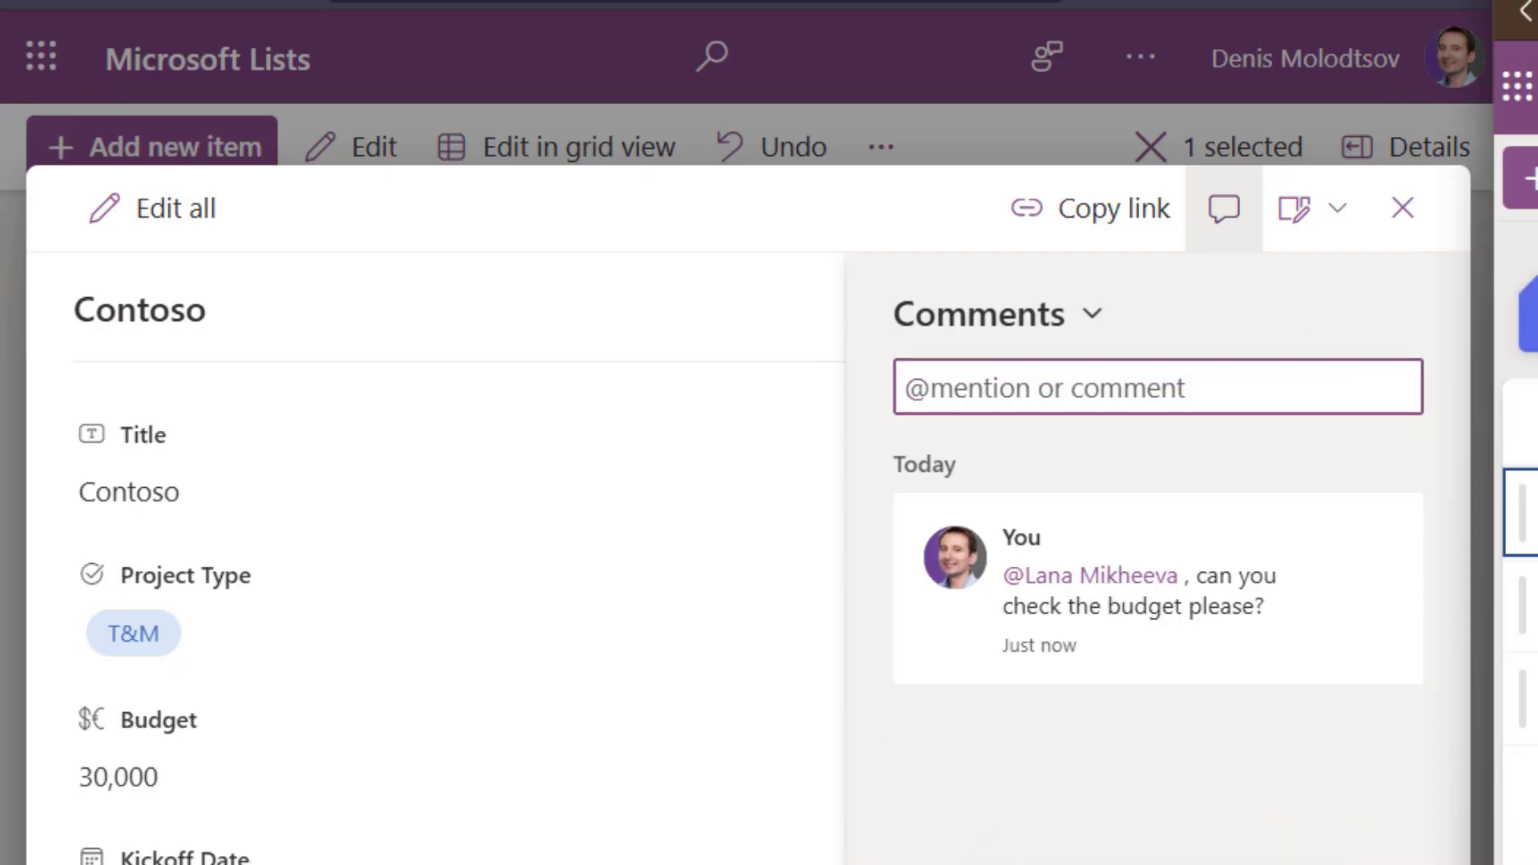
click(1084, 401)
text(@Denis)
click(1061, 553)
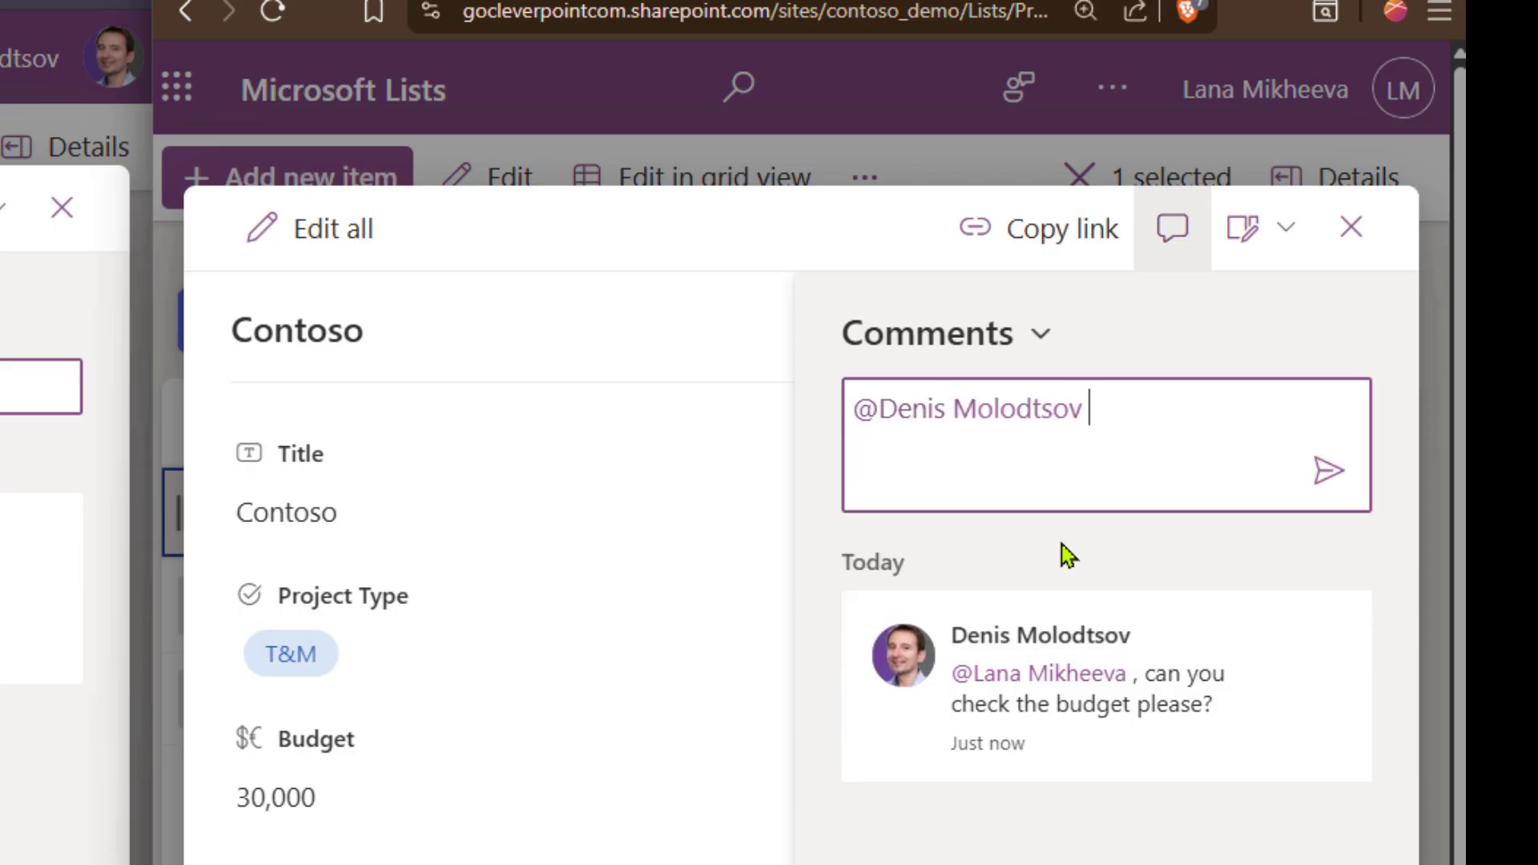
text(No problem!)
click(354, 800)
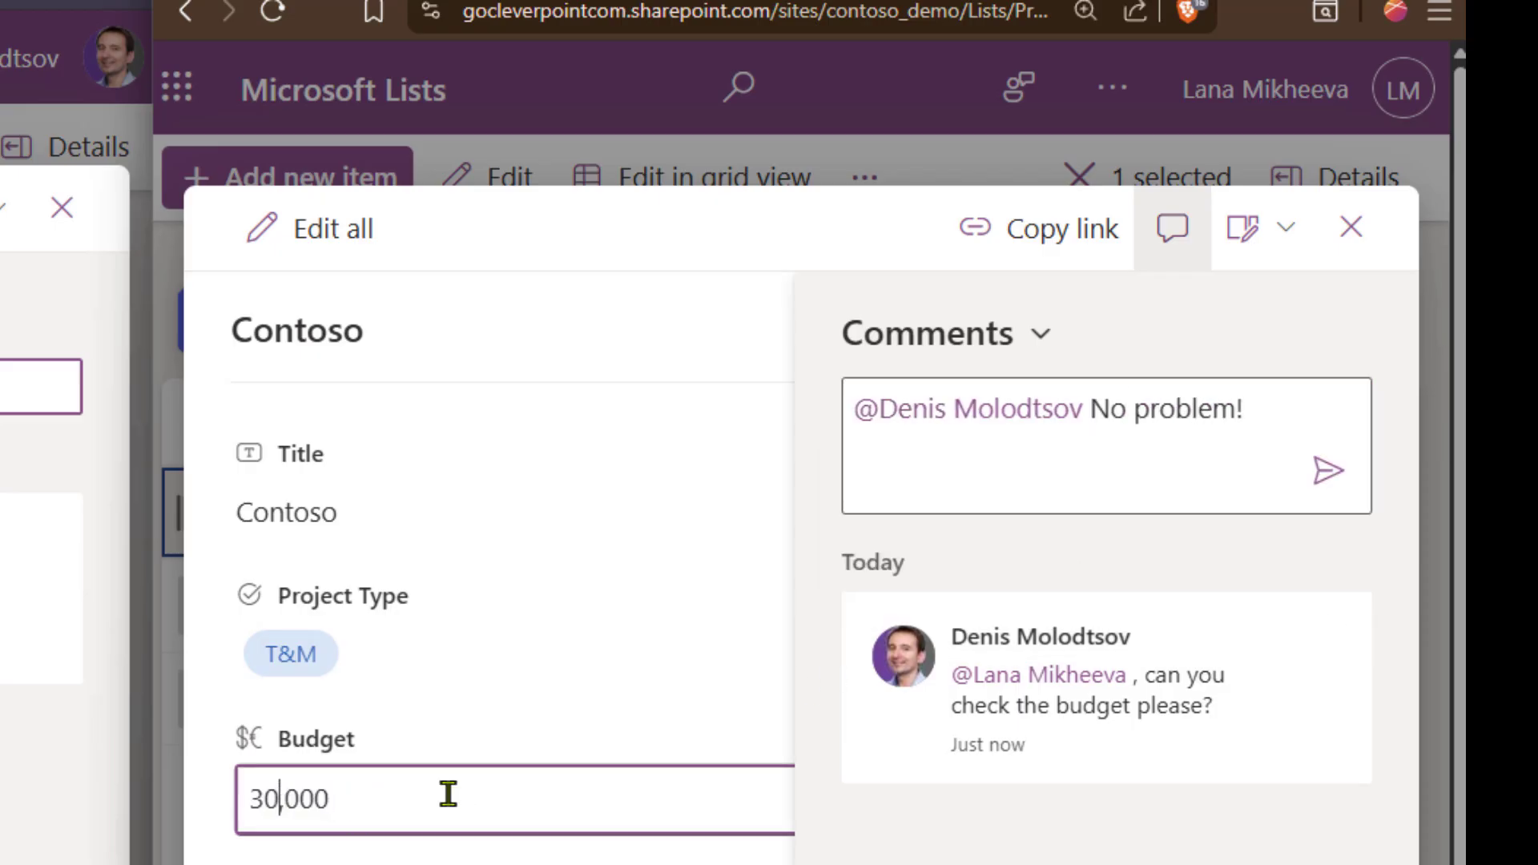
key(BackSpace)
text(5)
click(608, 649)
click(1373, 469)
click(1328, 471)
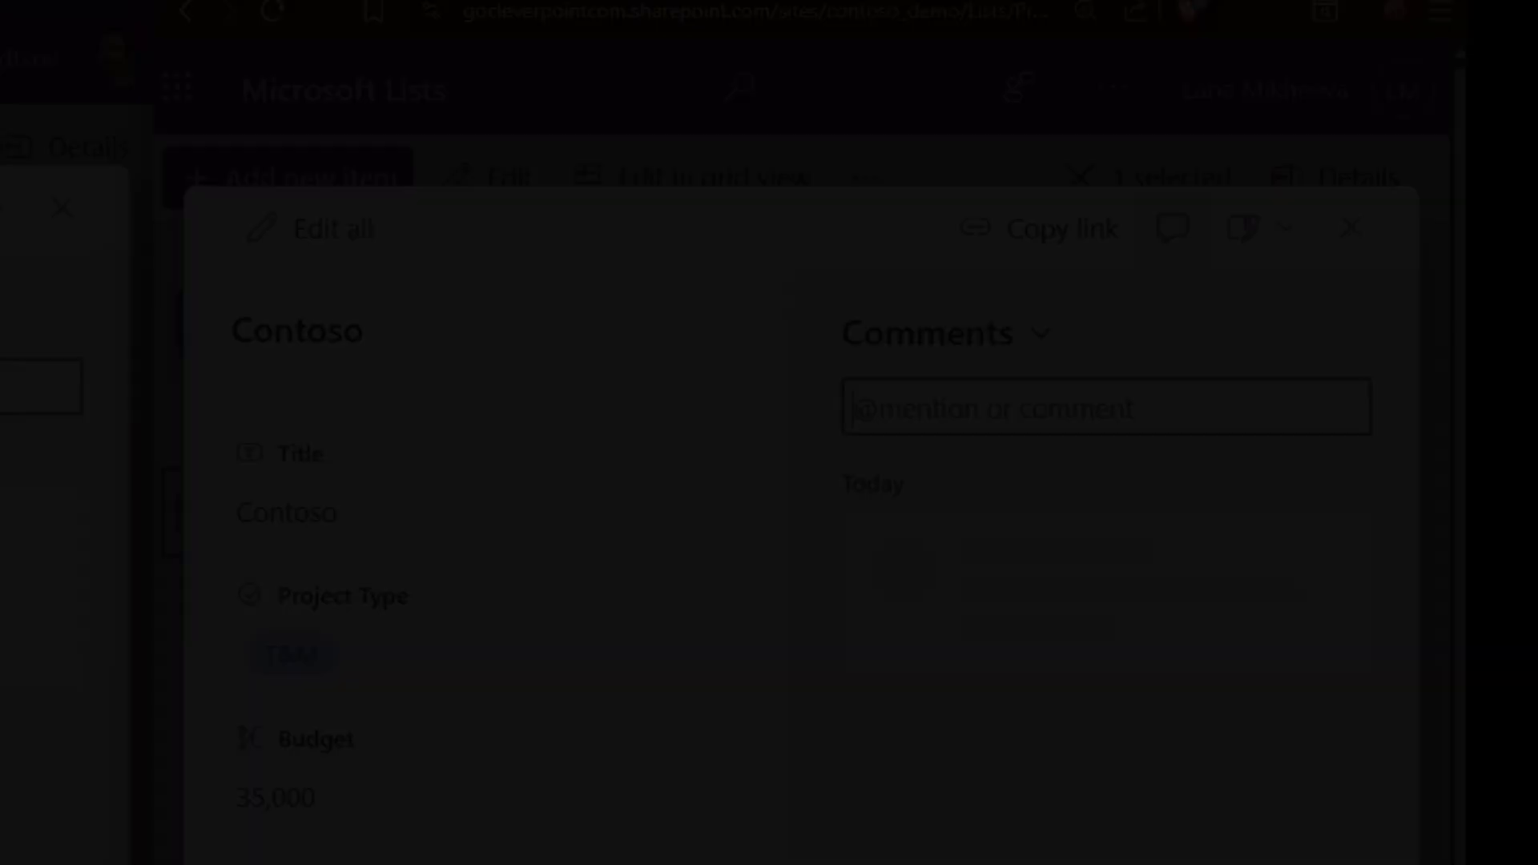